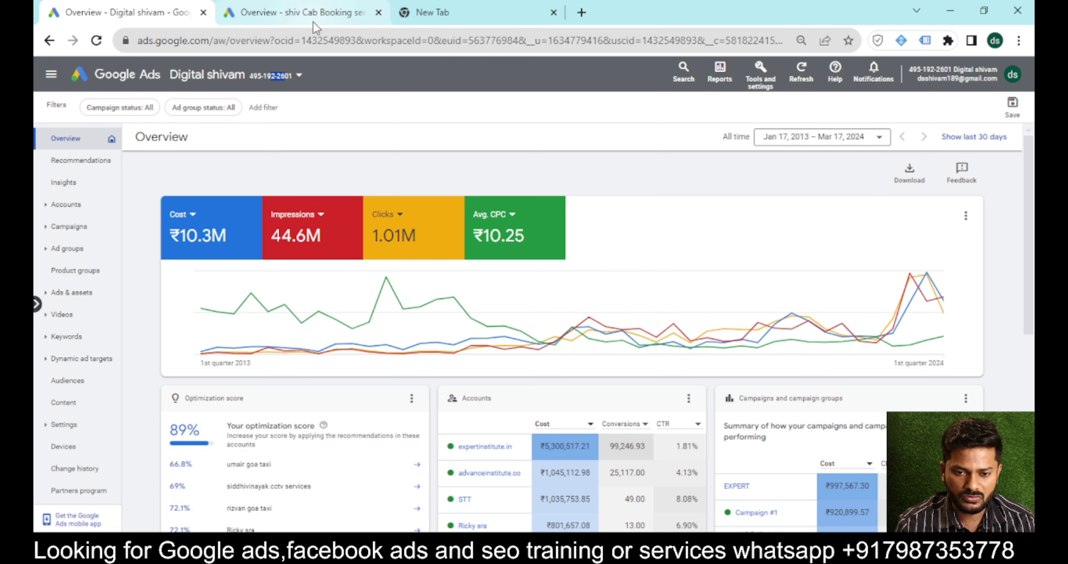
Switch to the cab booking account and open Keyword Planner from Tools and settings.
mouse_move(318, 21)
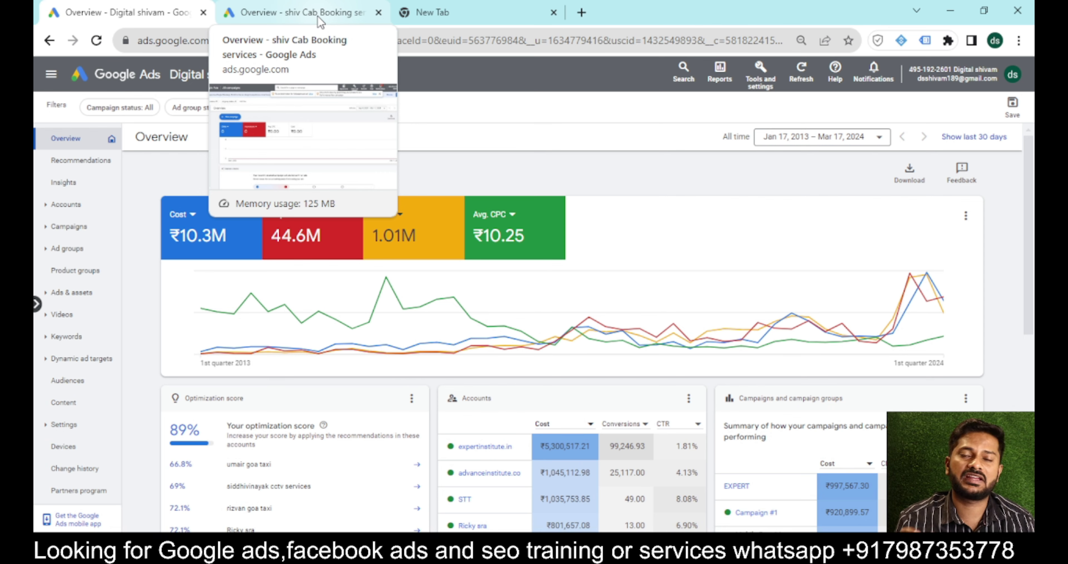
click(319, 17)
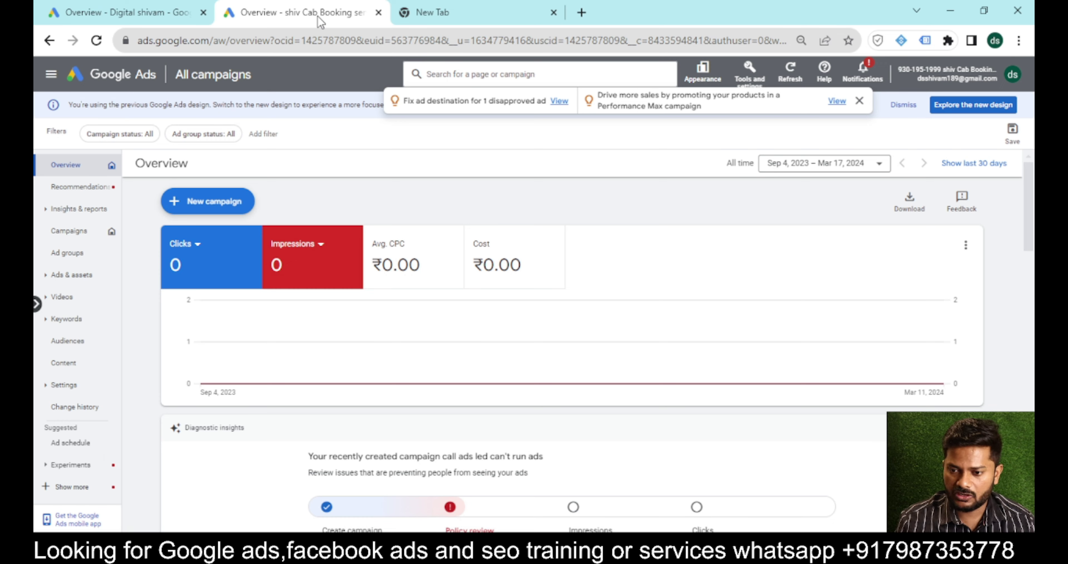
click(743, 83)
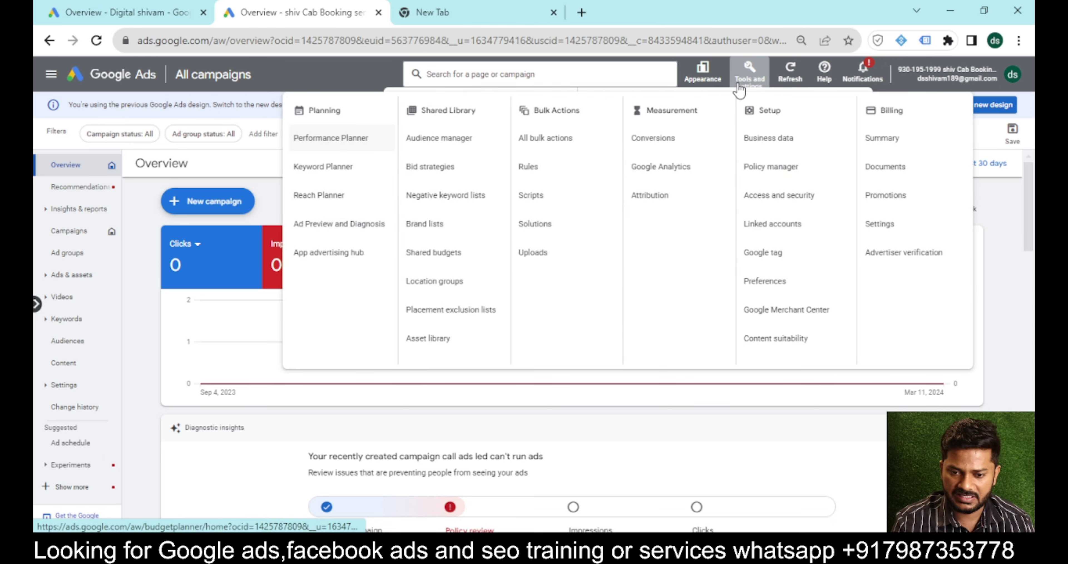
click(332, 175)
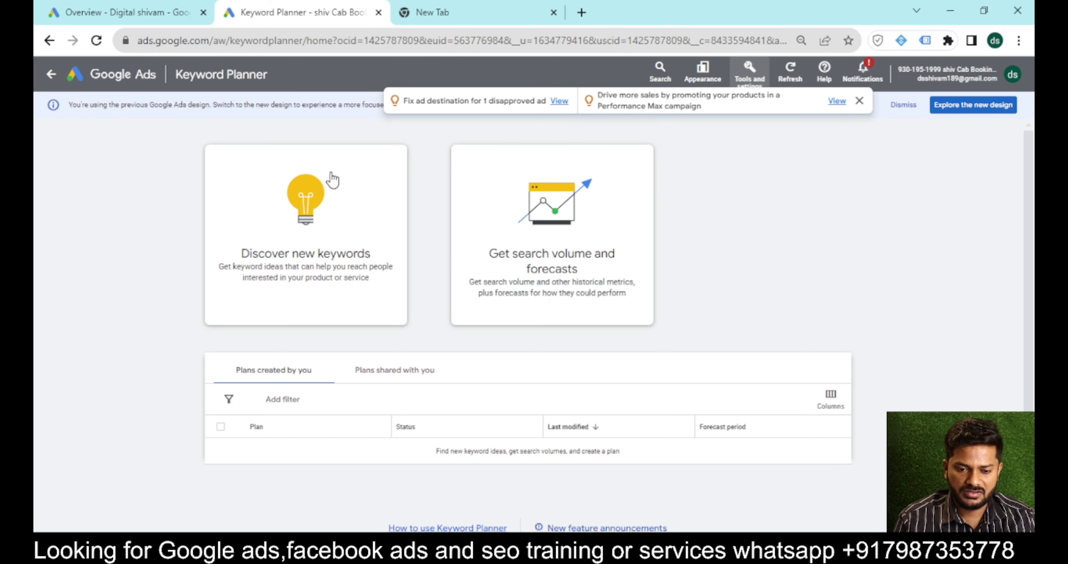
Discover keyword ideas for the seed 'ac repair in mumbai', returning 79 suggestions.
click(293, 270)
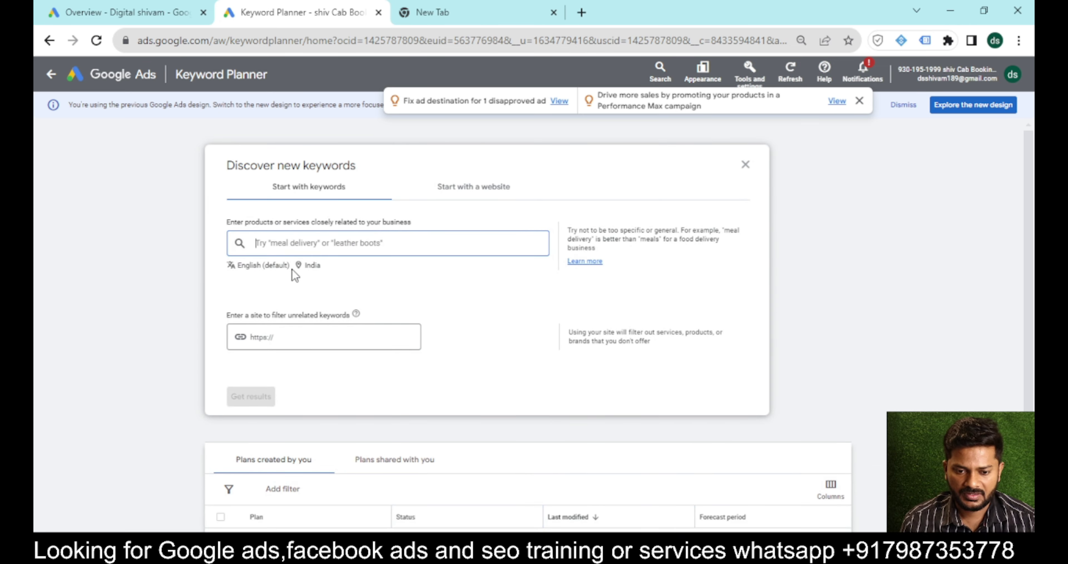
text(ac repair in mumbai)
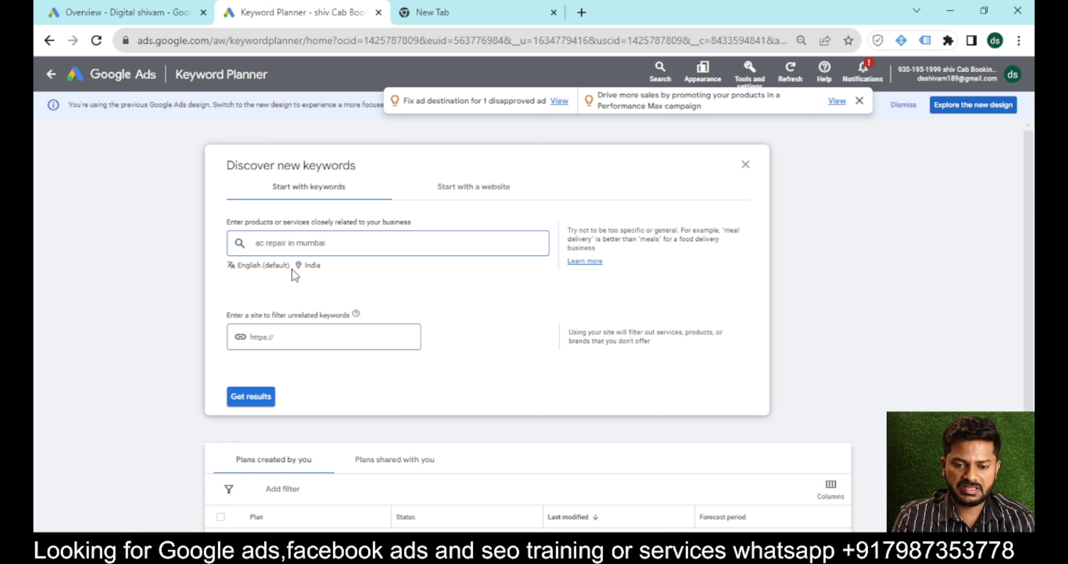
key(Return)
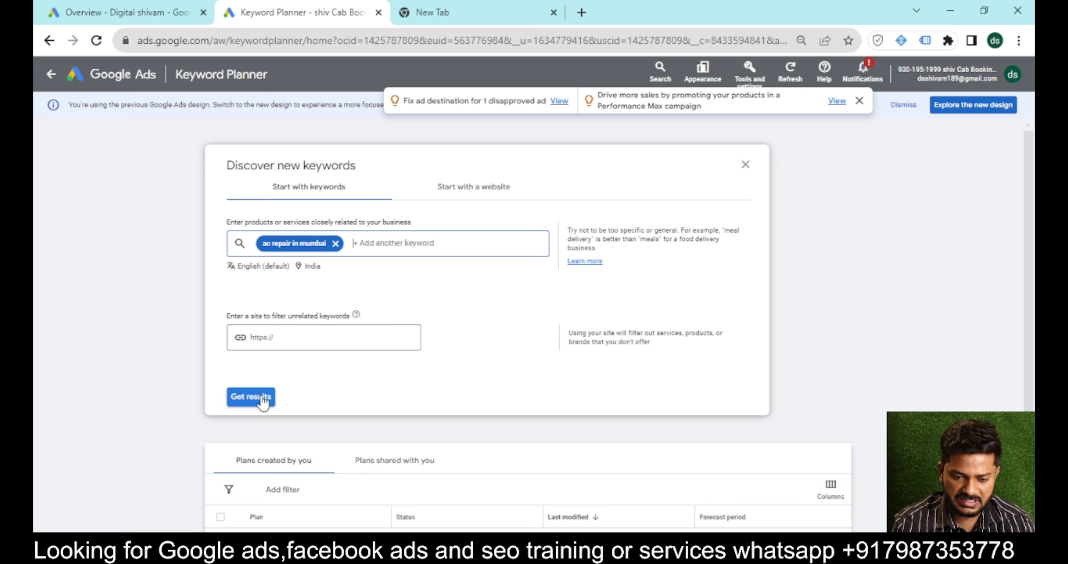
click(262, 401)
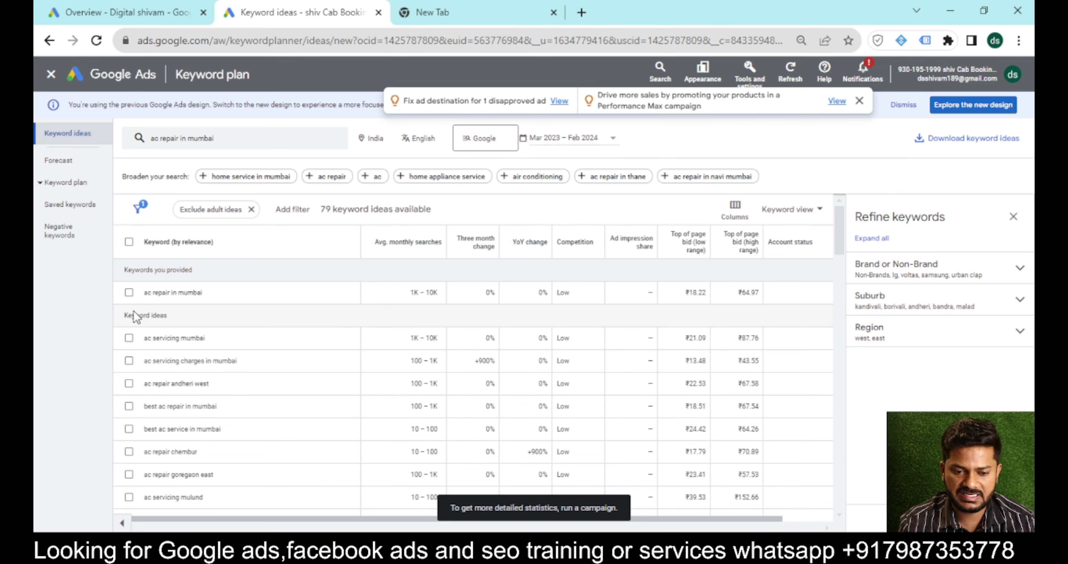
Select nine keyword ideas, from 'ac repair in mumbai' through 'ac servicing mulund'.
click(129, 292)
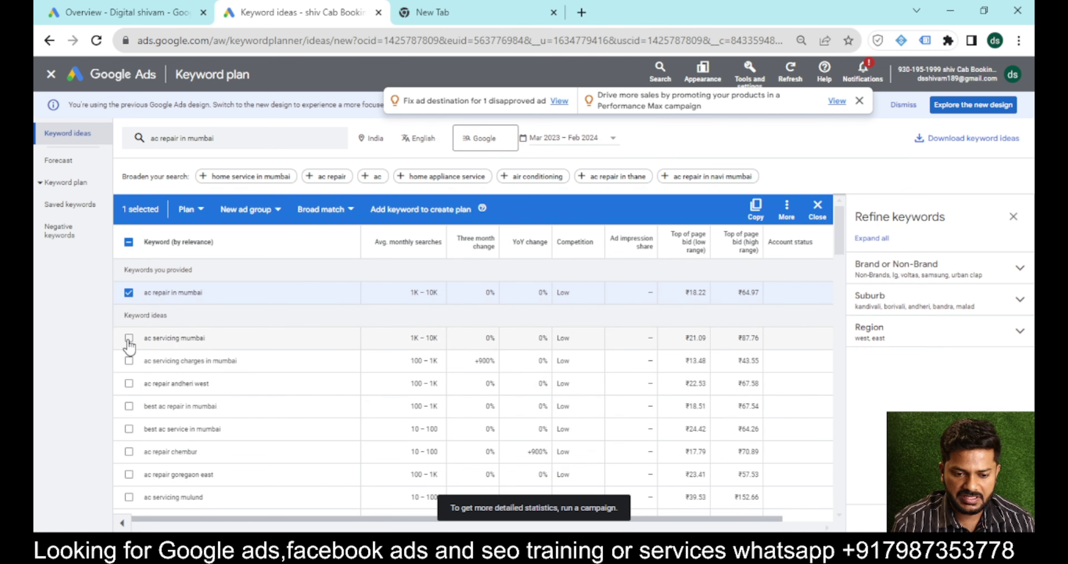
click(129, 338)
click(129, 360)
click(129, 383)
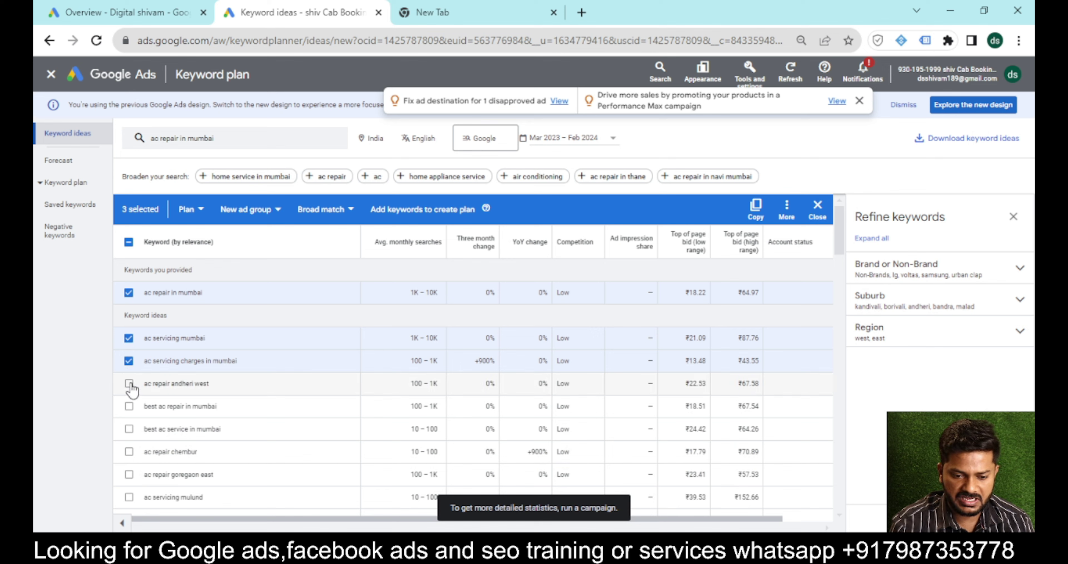
click(129, 405)
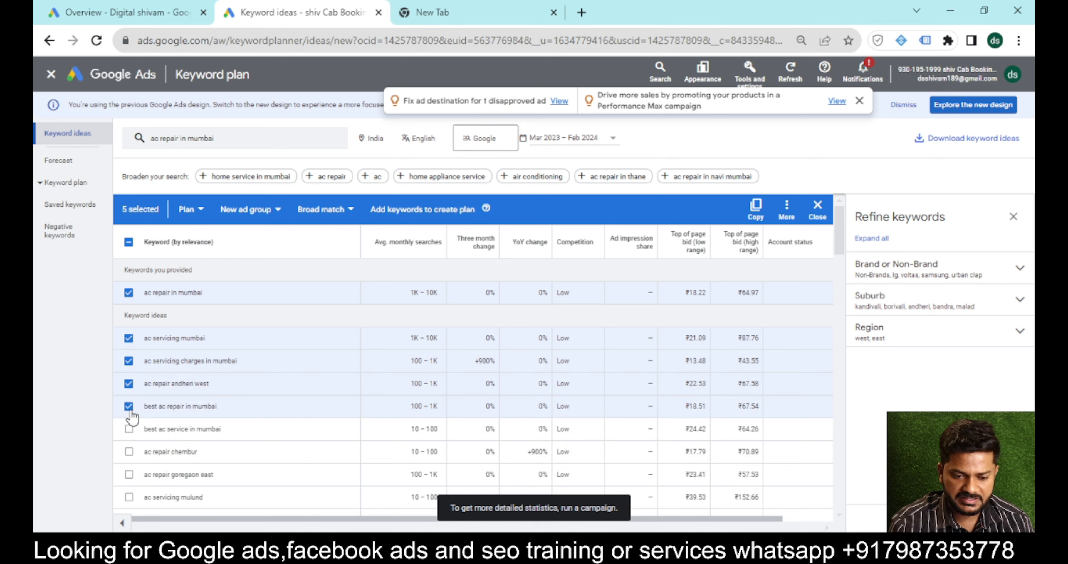
click(129, 428)
click(129, 452)
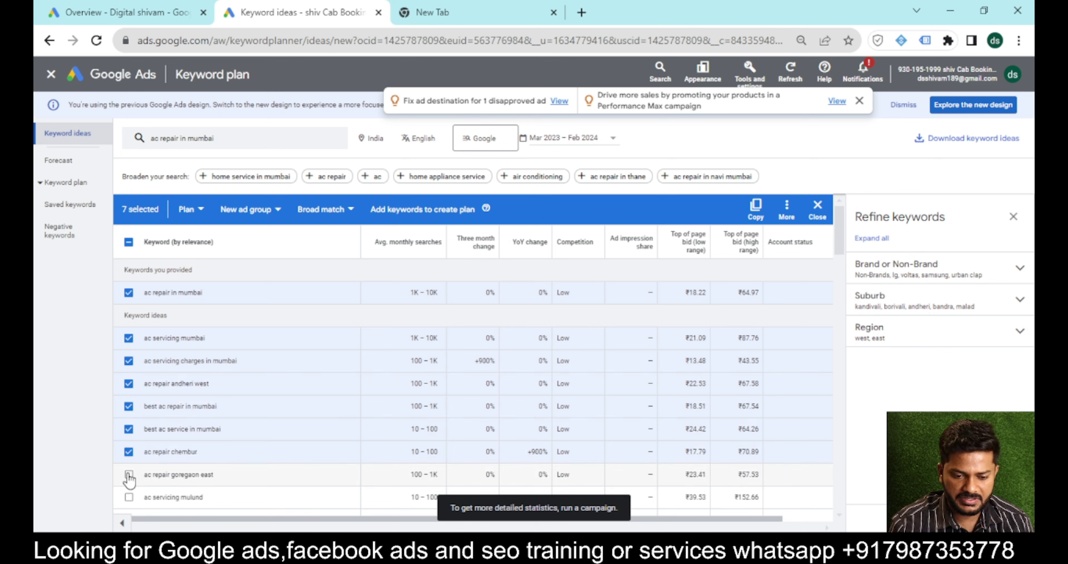
click(129, 474)
click(129, 497)
Copy the nine selected keywords to the clipboard and close the keyword ideas page.
click(756, 207)
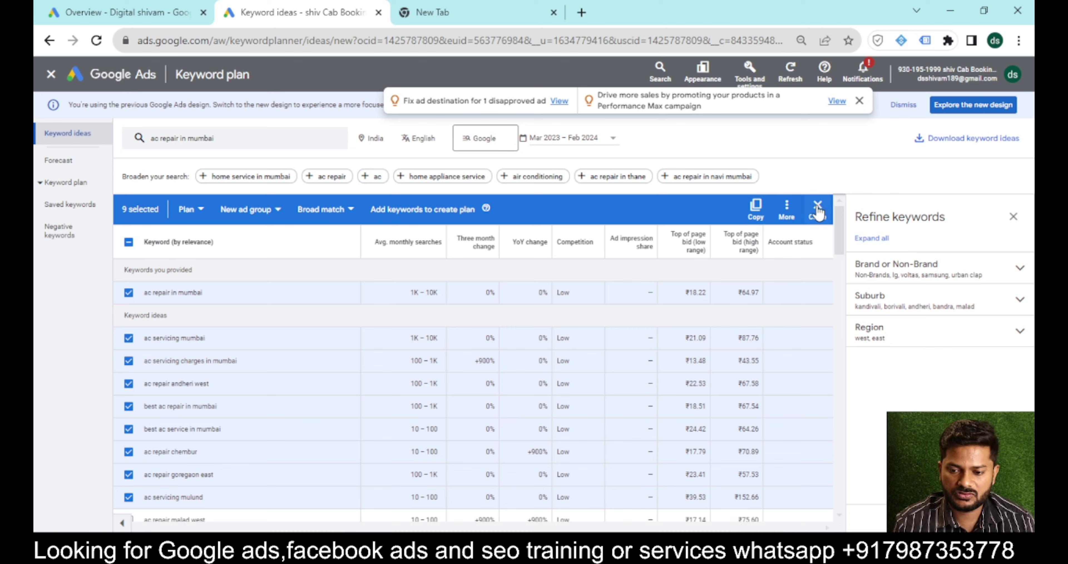
click(755, 207)
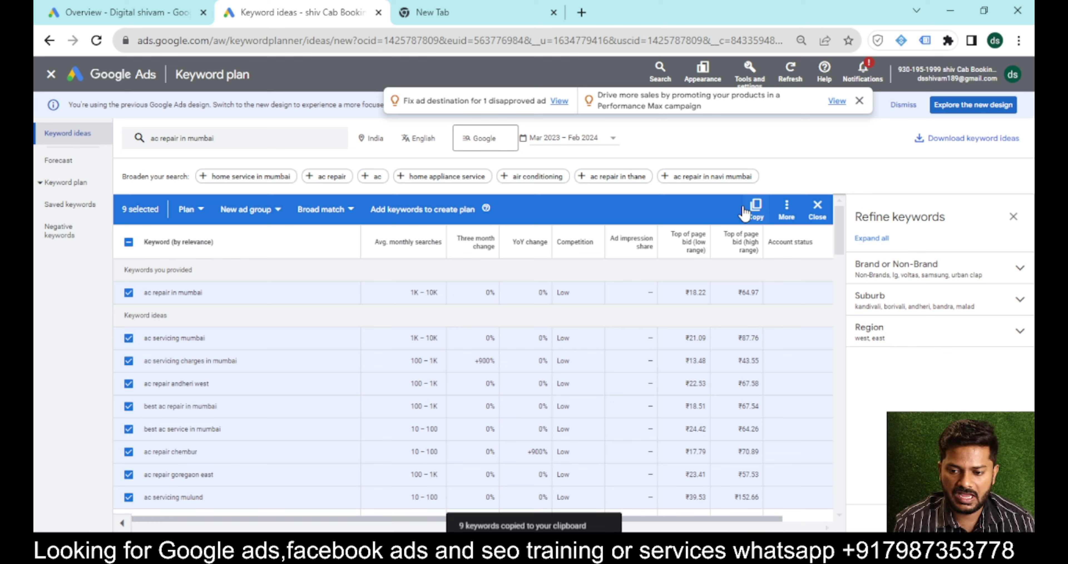
click(52, 75)
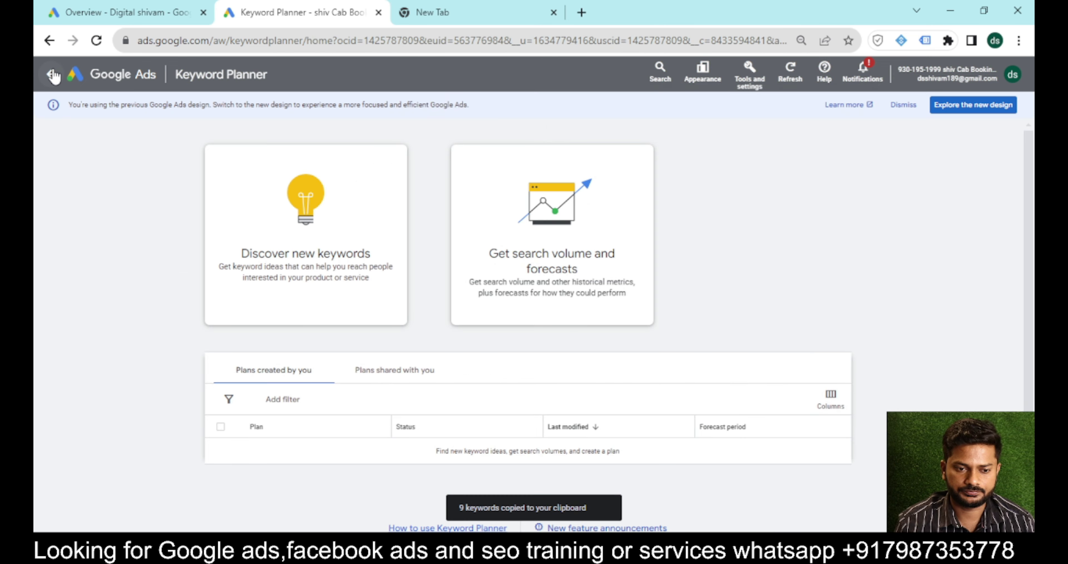
Go back to All campaigns and start a new campaign from the + New campaign menu.
click(51, 75)
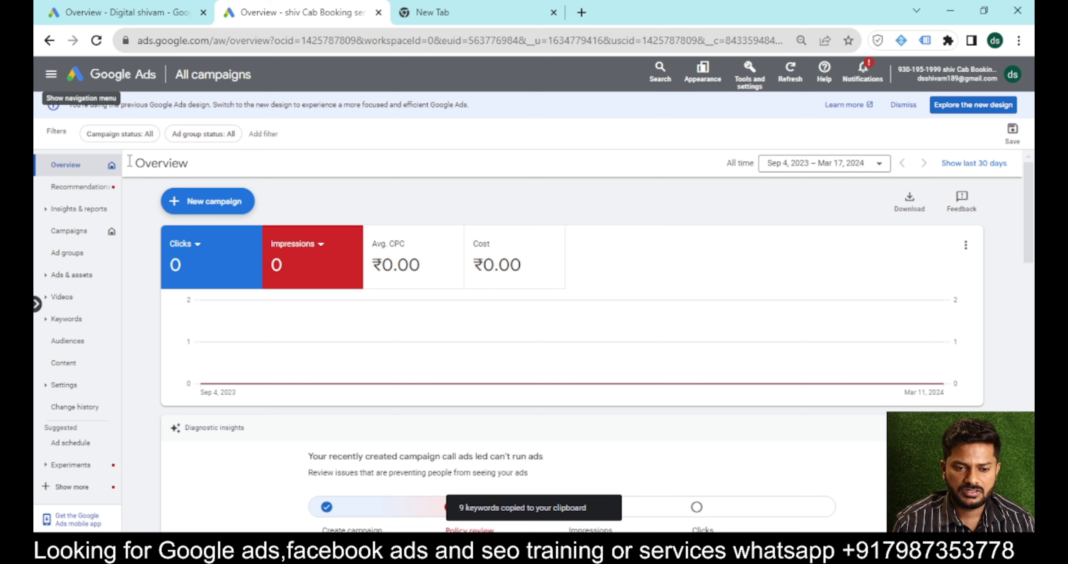
click(205, 213)
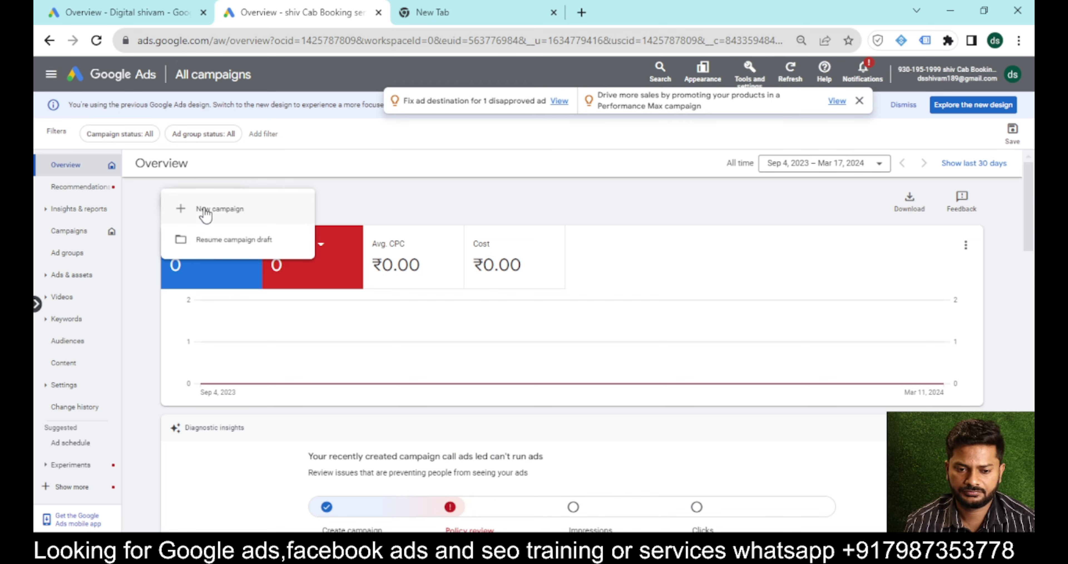
click(205, 211)
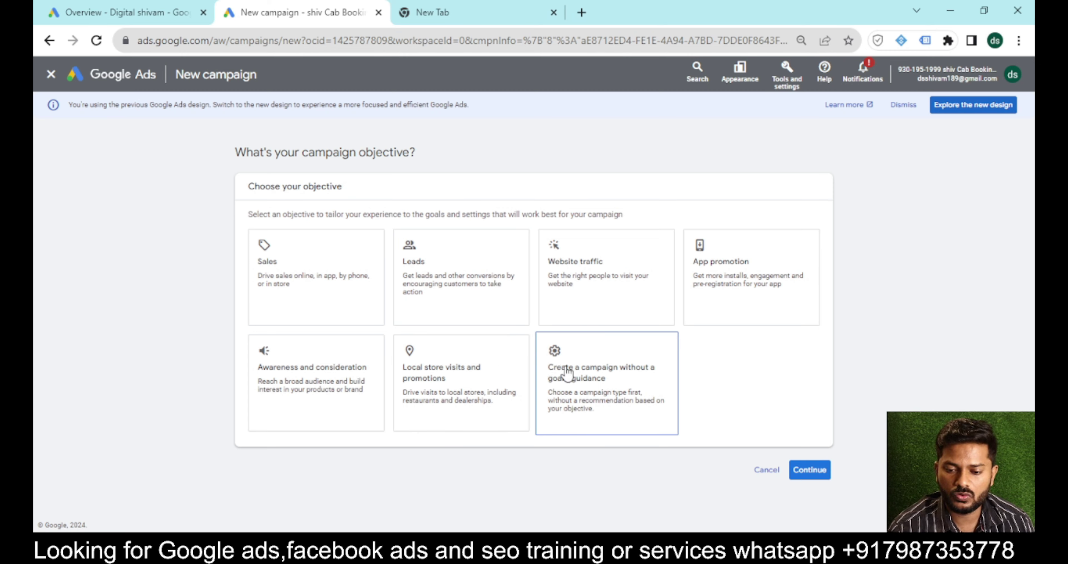
Choose a Search campaign with no goal guidance and continue.
click(585, 378)
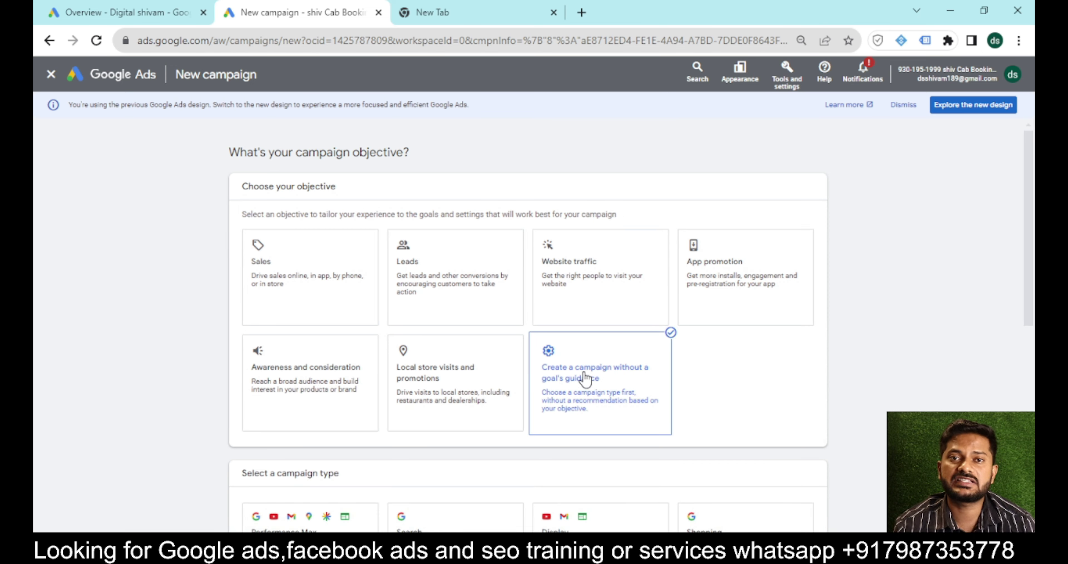
scroll(585, 378, down, 5)
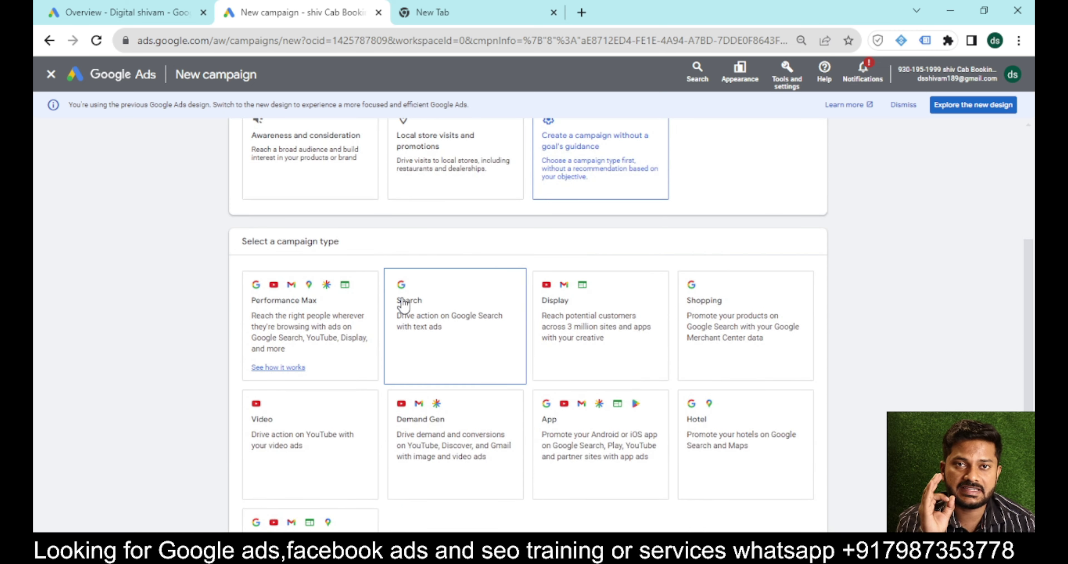
click(404, 306)
scroll(404, 305, down, 4)
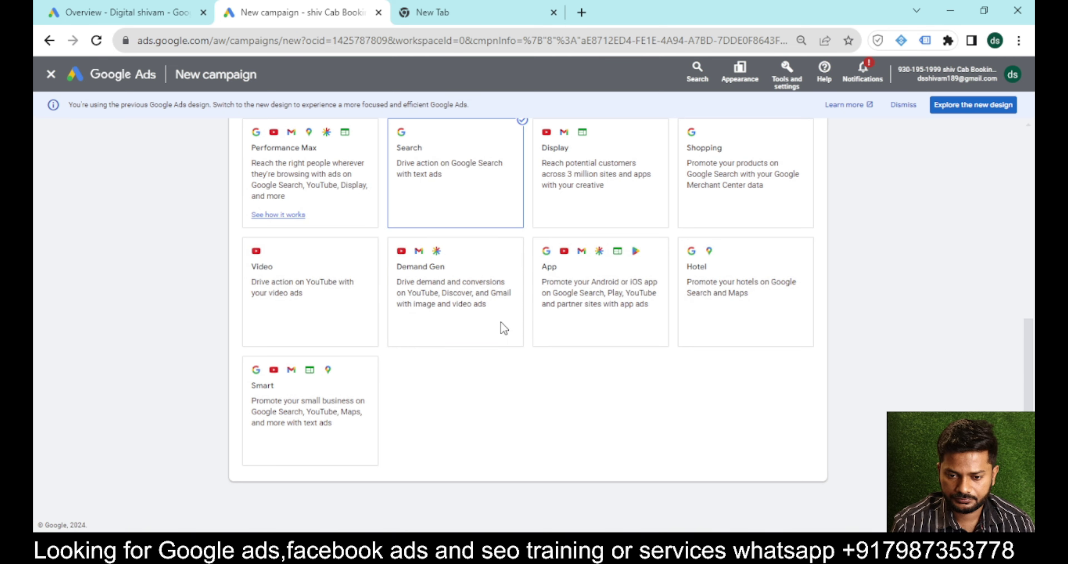
mouse_move(658, 555)
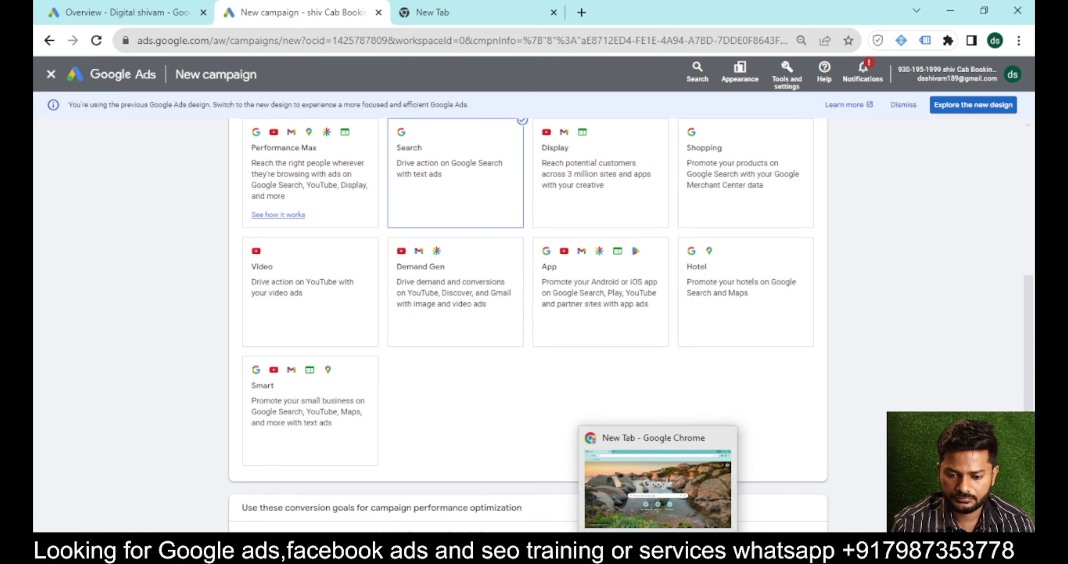
scroll(528, 325, down, 6)
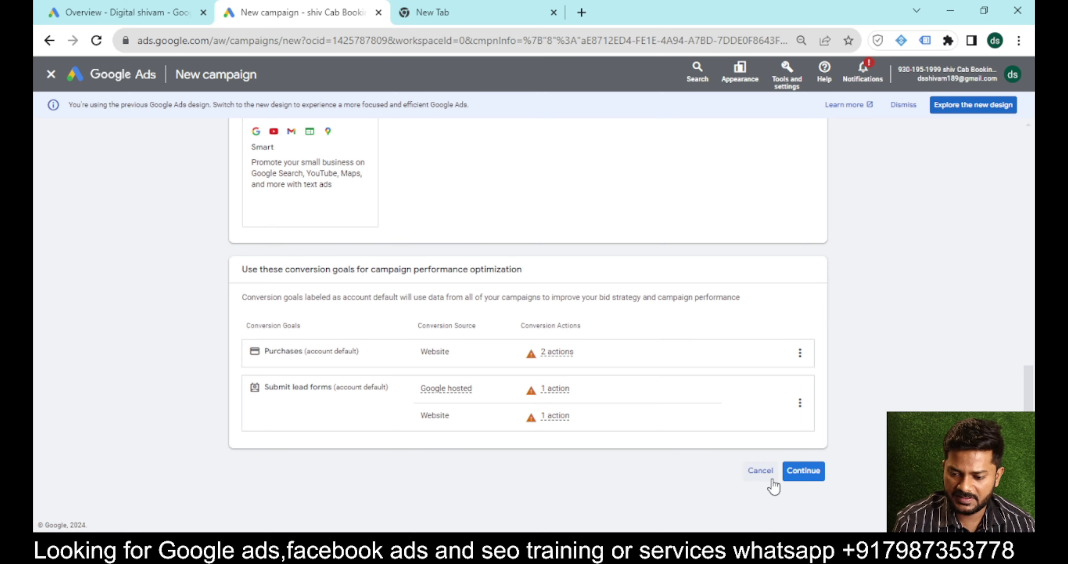
click(804, 472)
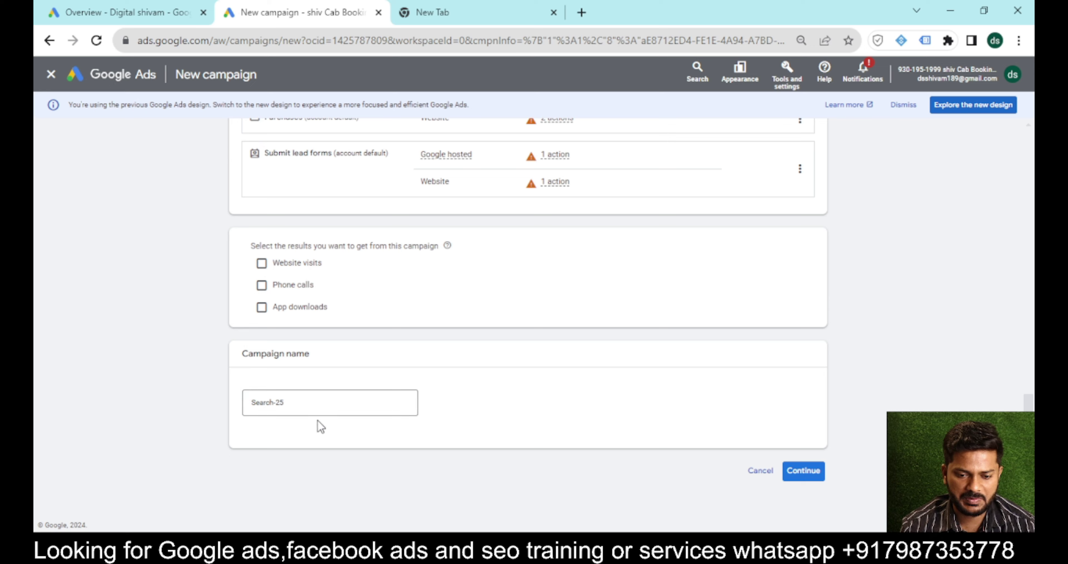
Rename the campaign from Search-25 to 'Ac callcam' and start it fresh instead of a draft.
click(290, 402)
key(ctrl+a)
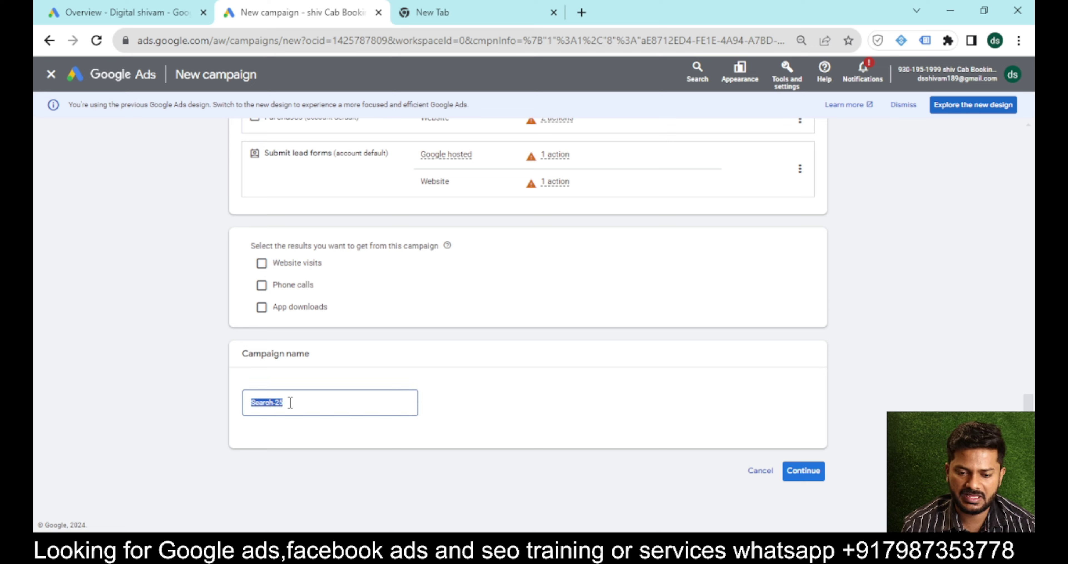
key(BackSpace)
text(Ac)
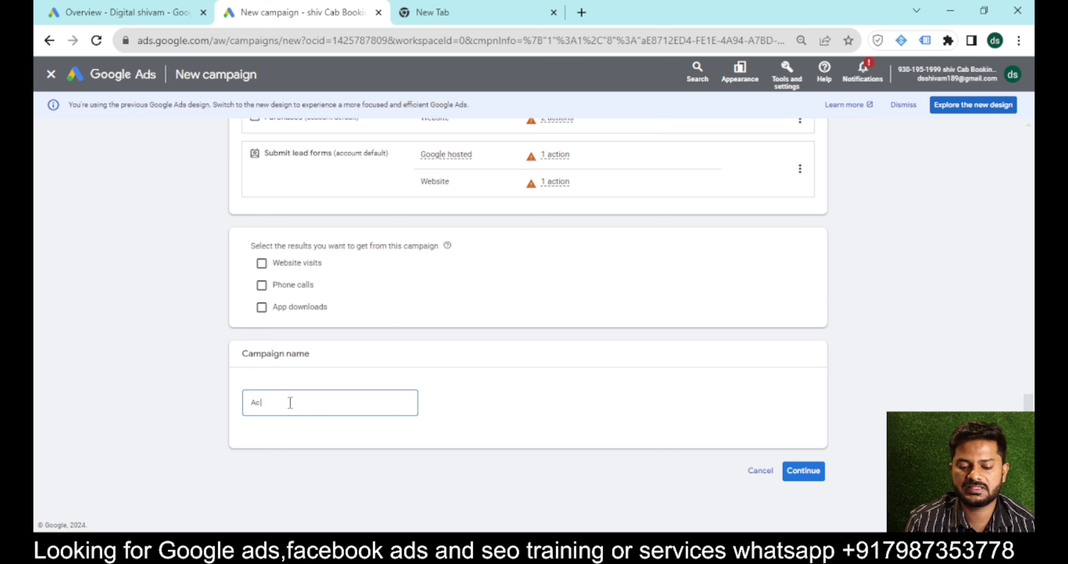
text( callcam)
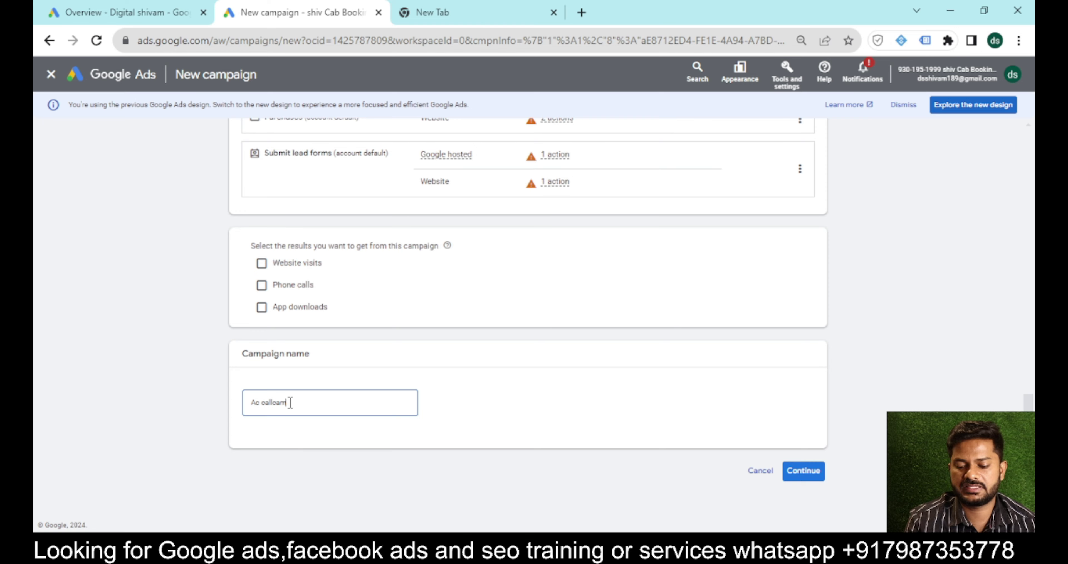
click(802, 473)
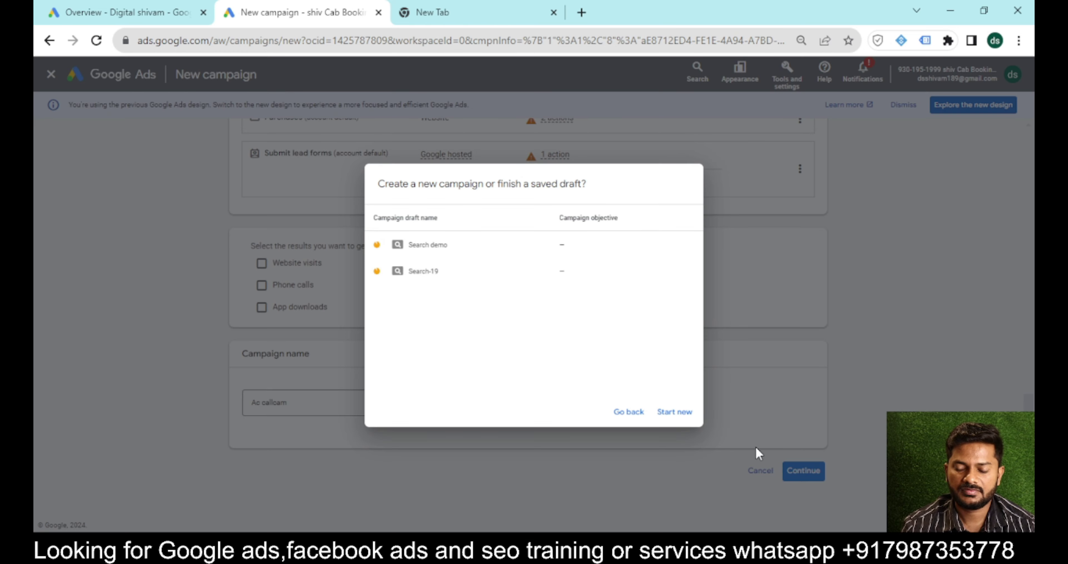
click(681, 418)
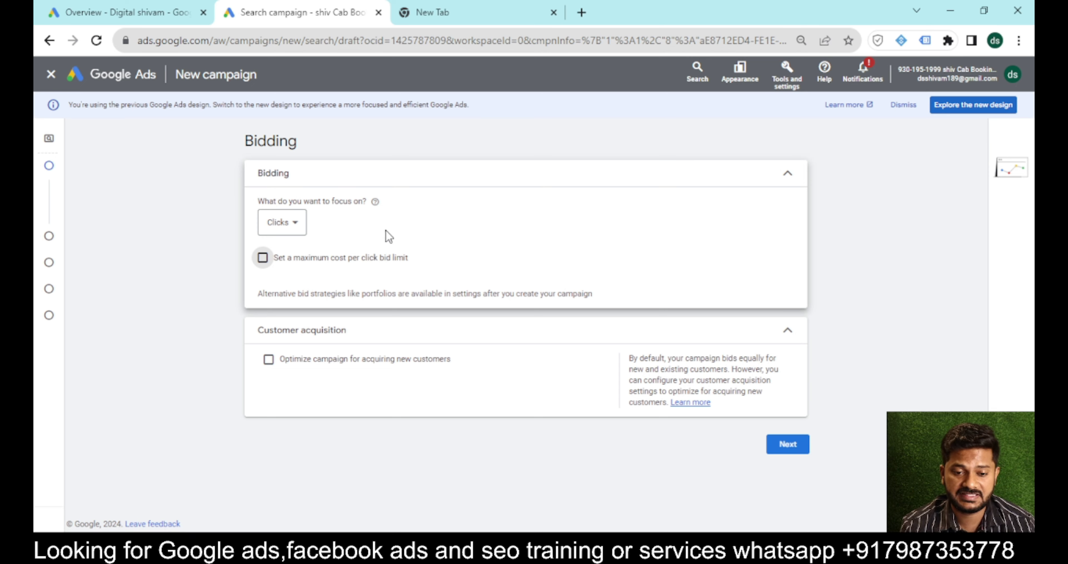
Keep Clicks as the bidding focus with a ₹45 maximum CPC bid limit.
click(285, 233)
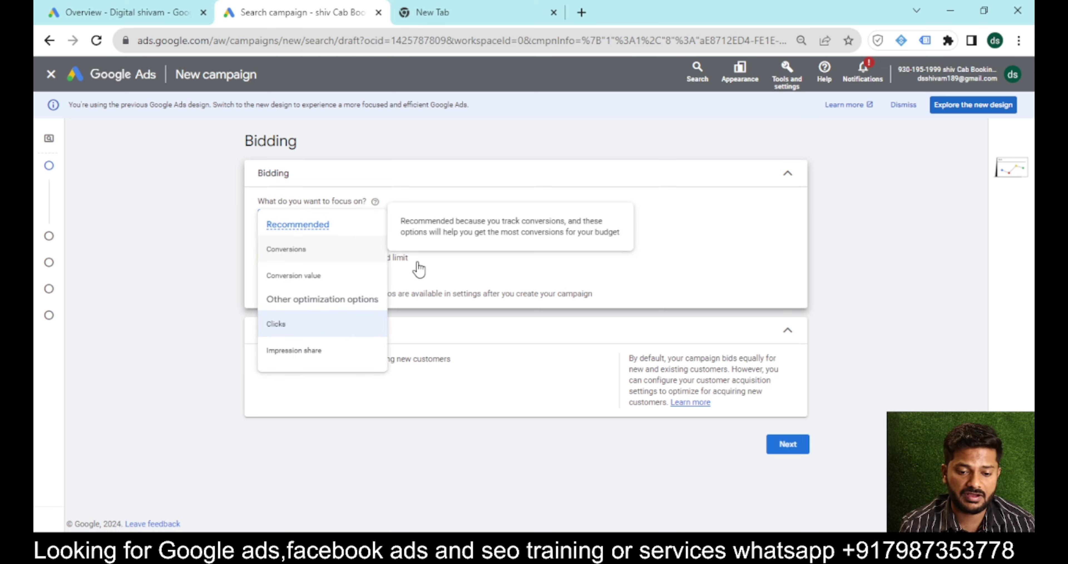
click(466, 267)
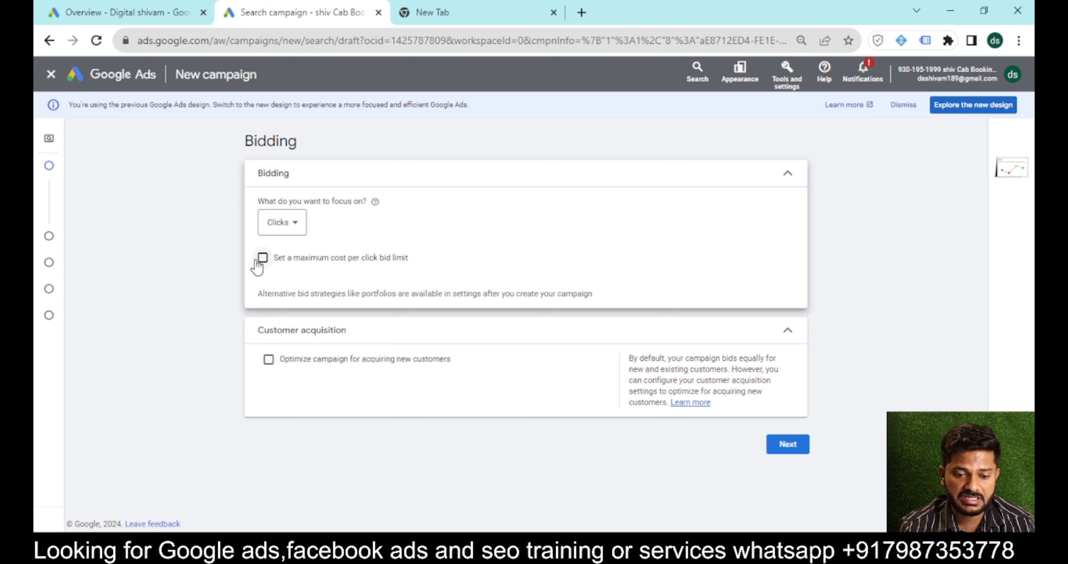
click(265, 258)
click(296, 299)
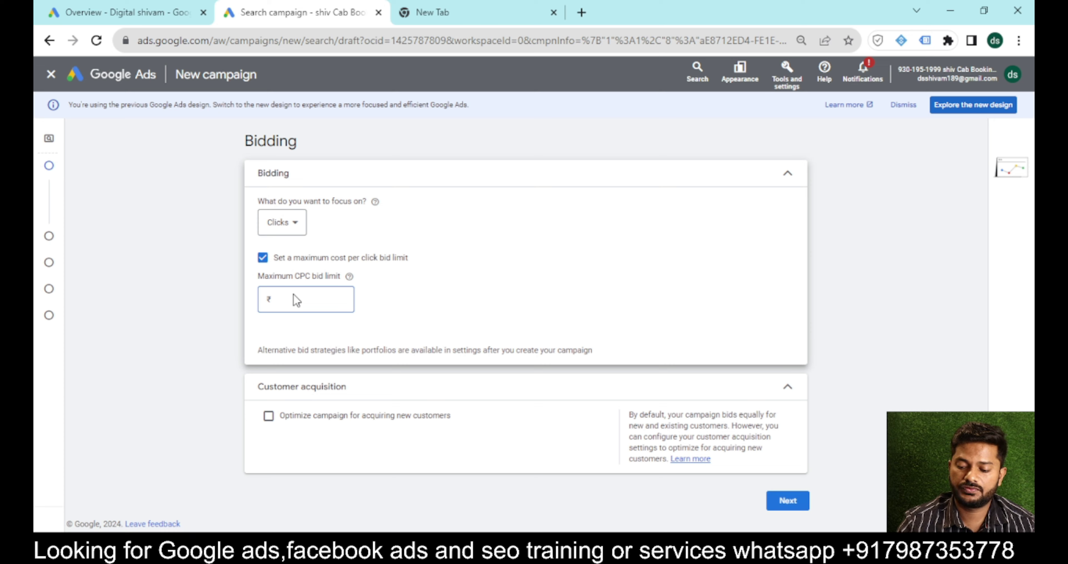
text(45)
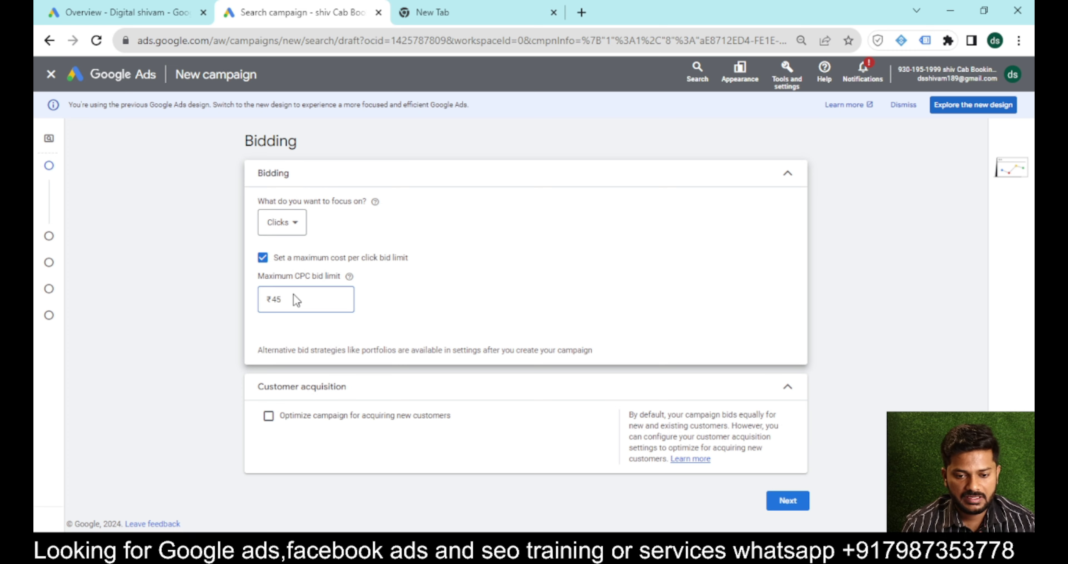
click(790, 503)
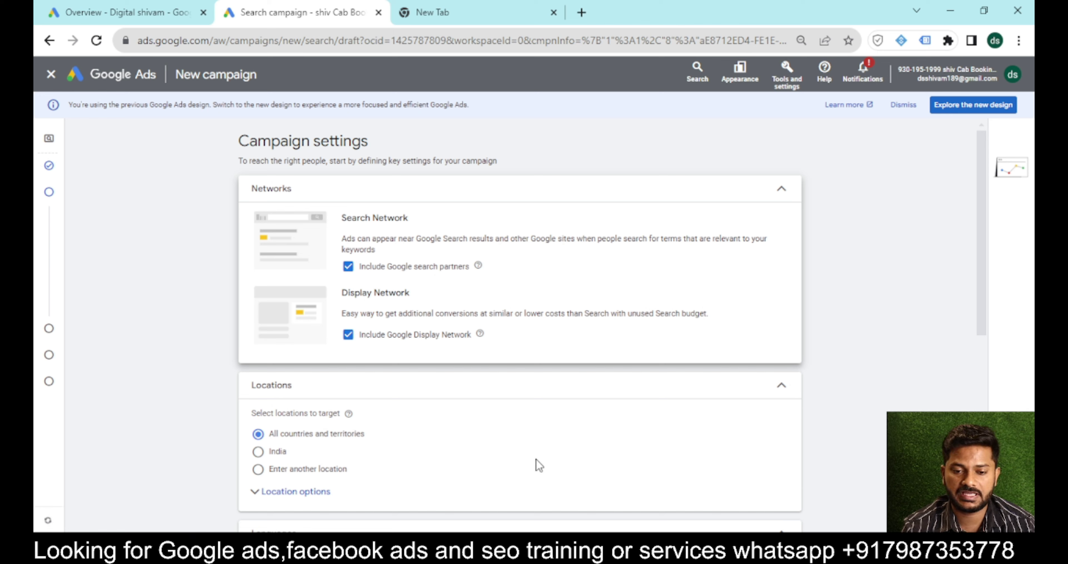
Untick the Google Display Network and Google search partners networks.
click(348, 334)
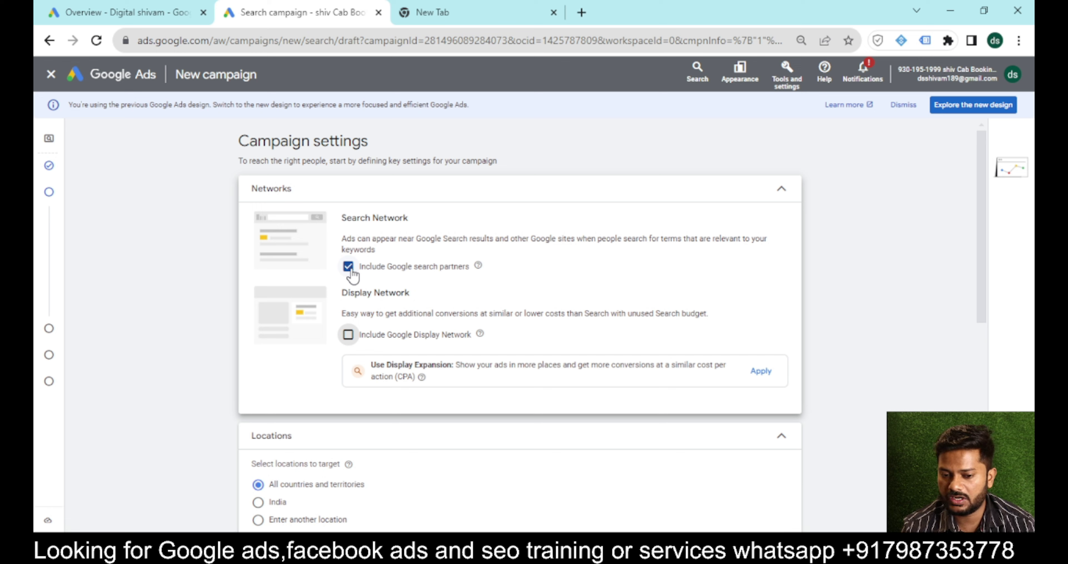
click(348, 266)
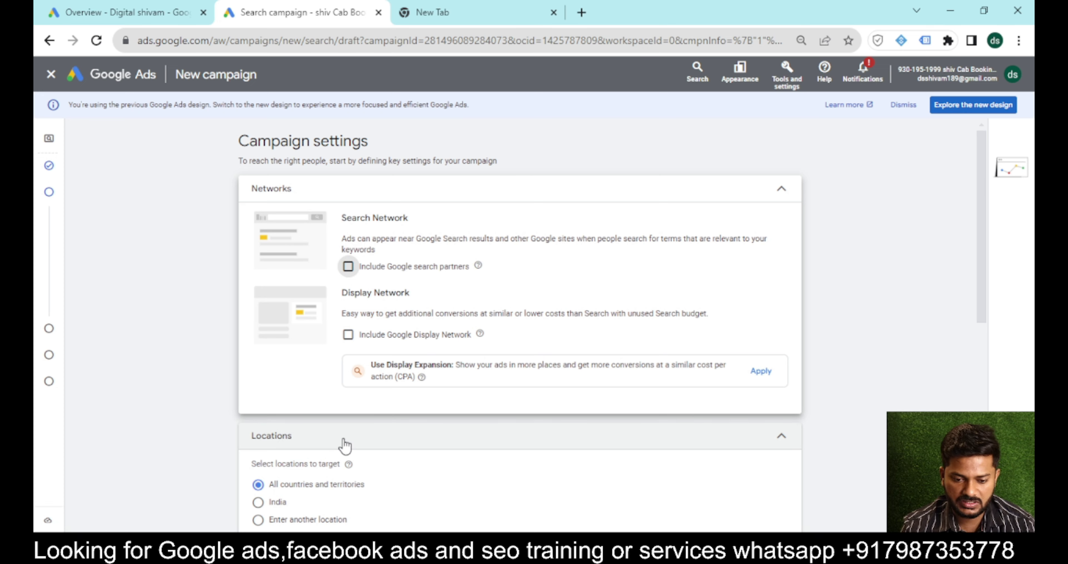
scroll(344, 445, down, 3)
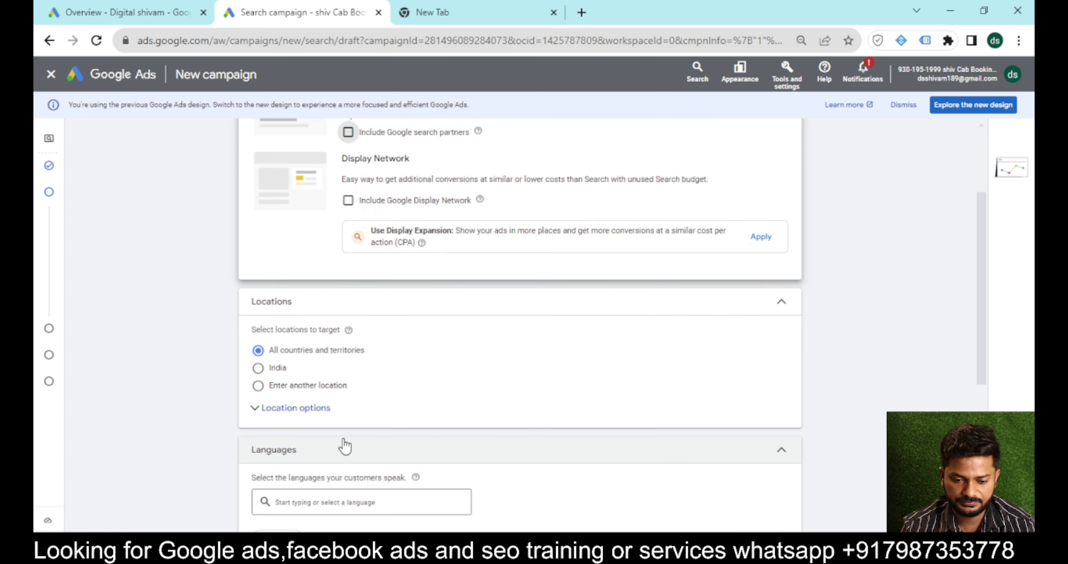
Target Mumbai, Maharashtra, India with the Presence location option.
click(258, 385)
click(321, 421)
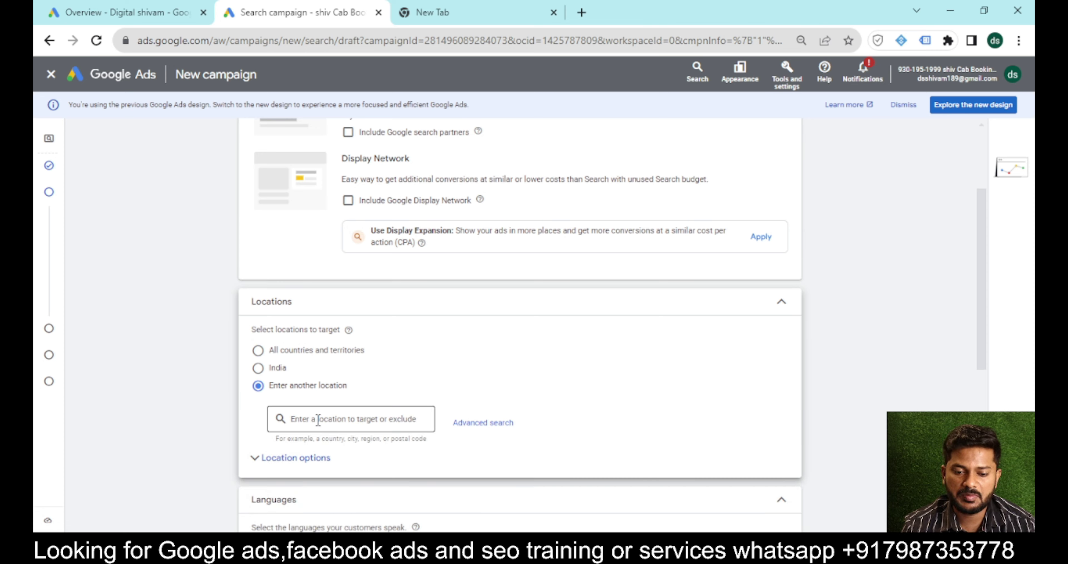
text(mumbai)
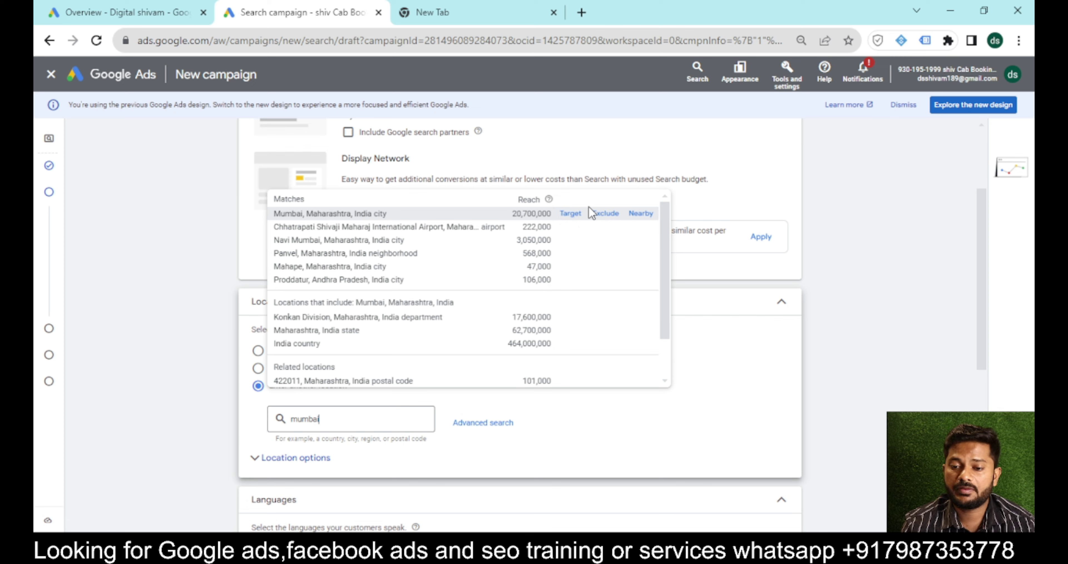
click(570, 214)
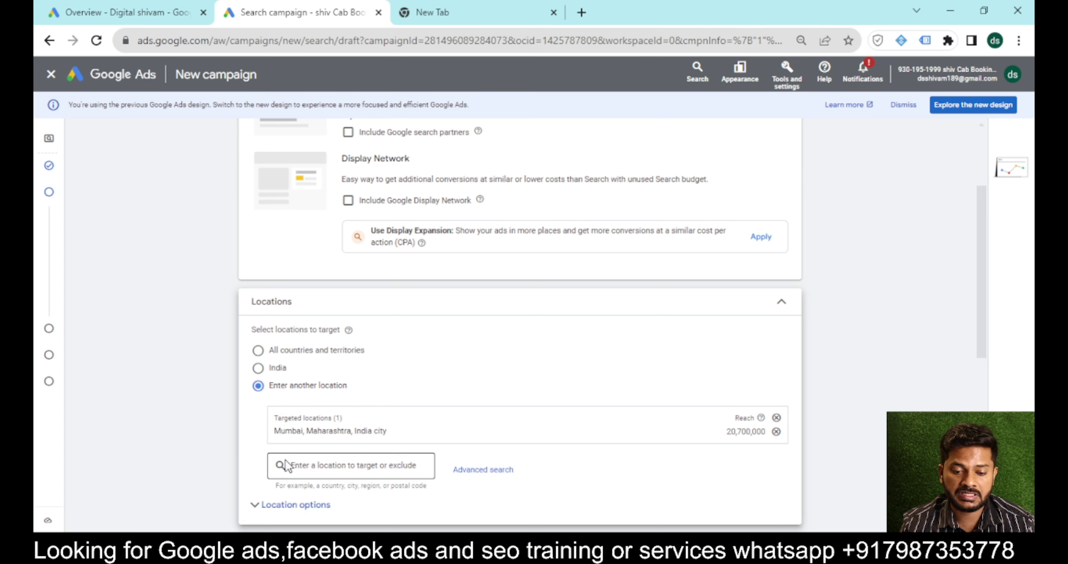
click(255, 507)
scroll(256, 493, down, 4)
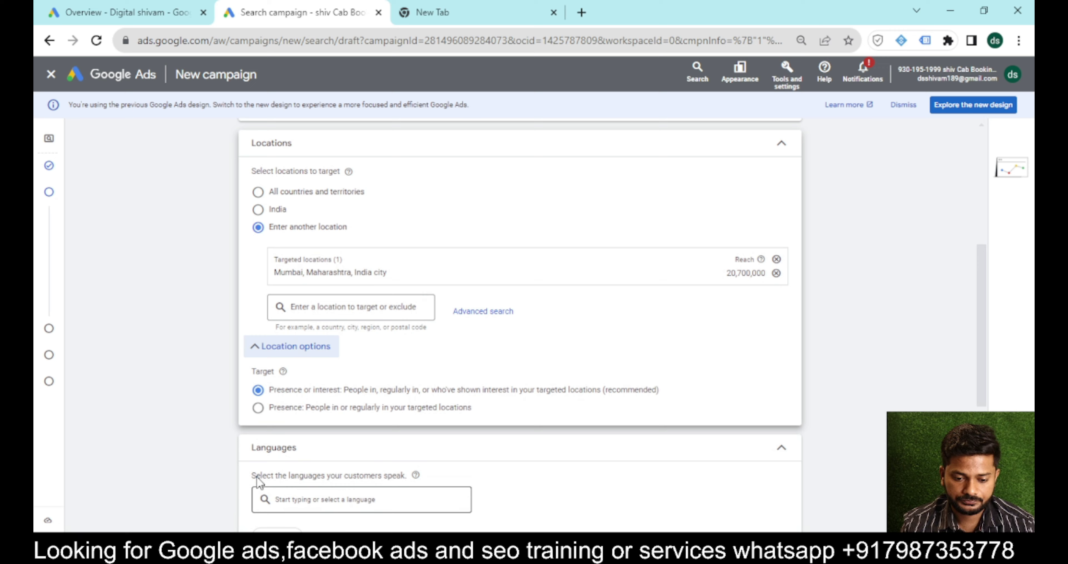
click(258, 410)
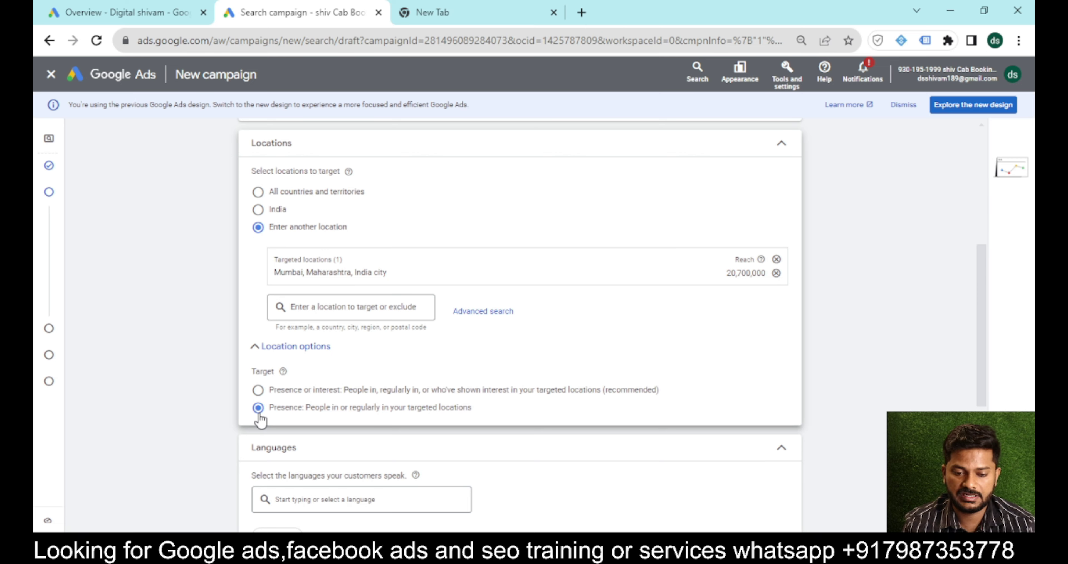
Add All languages as the campaign language and proceed to Ad group 1's keywords and ads.
scroll(309, 447, down, 3)
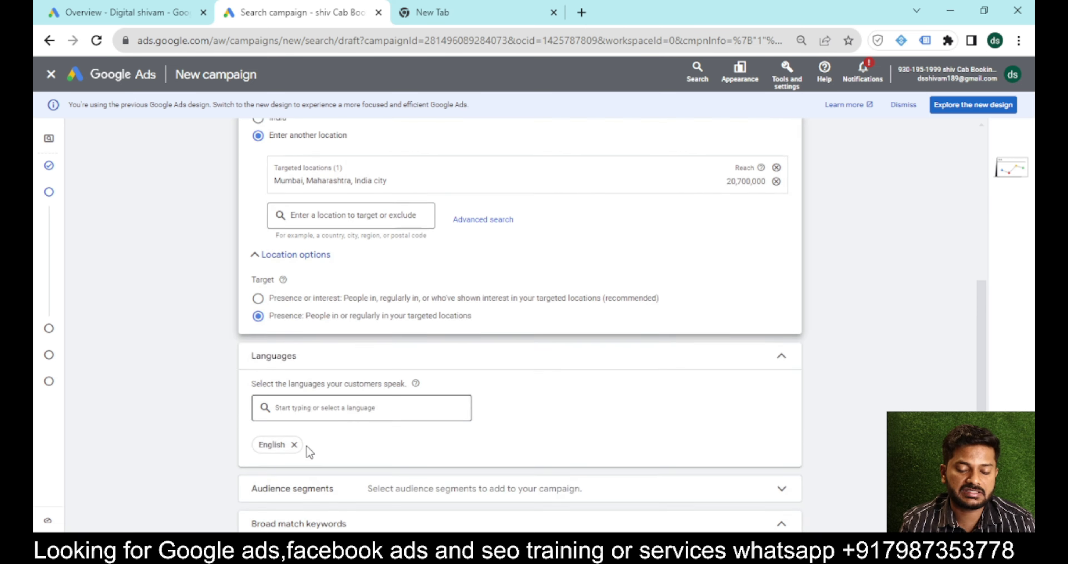
click(308, 372)
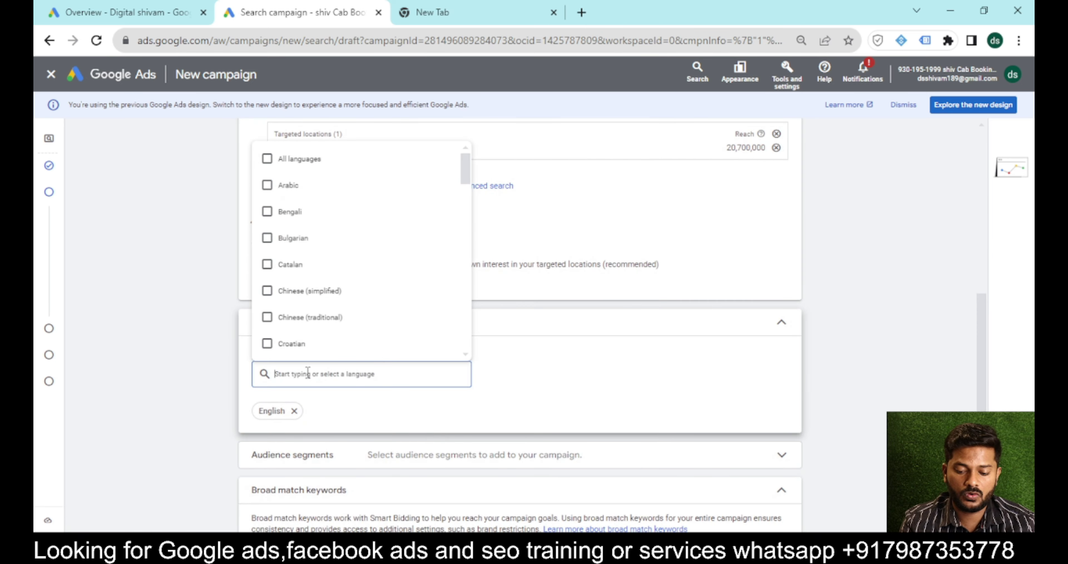
text(all)
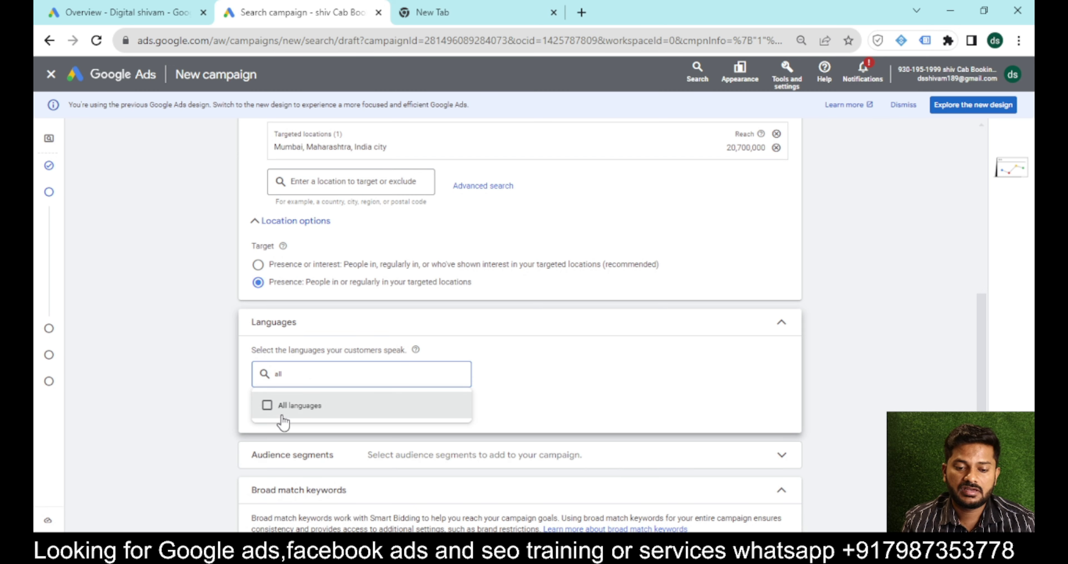
click(282, 416)
click(575, 382)
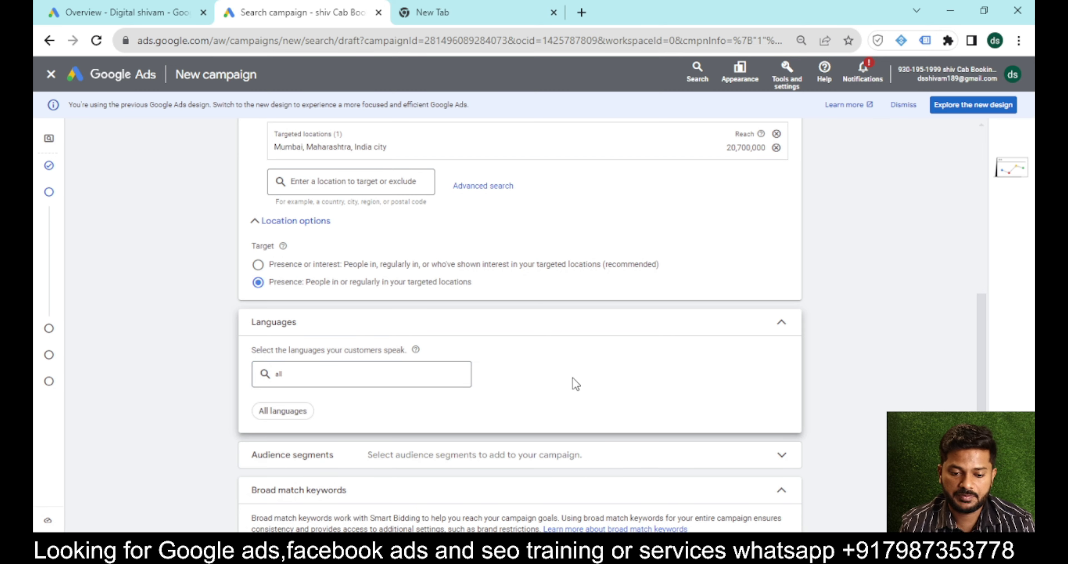
scroll(574, 379, down, 3)
click(797, 513)
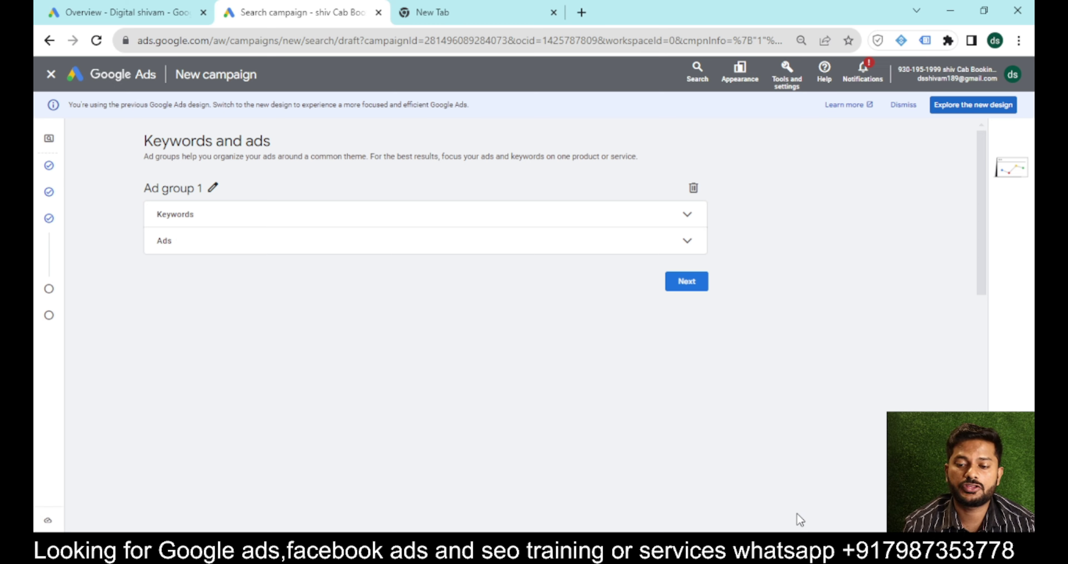
Paste the nine Mumbai AC repair keywords into Ad group 1 and cancel the unfinished ad draft.
click(685, 217)
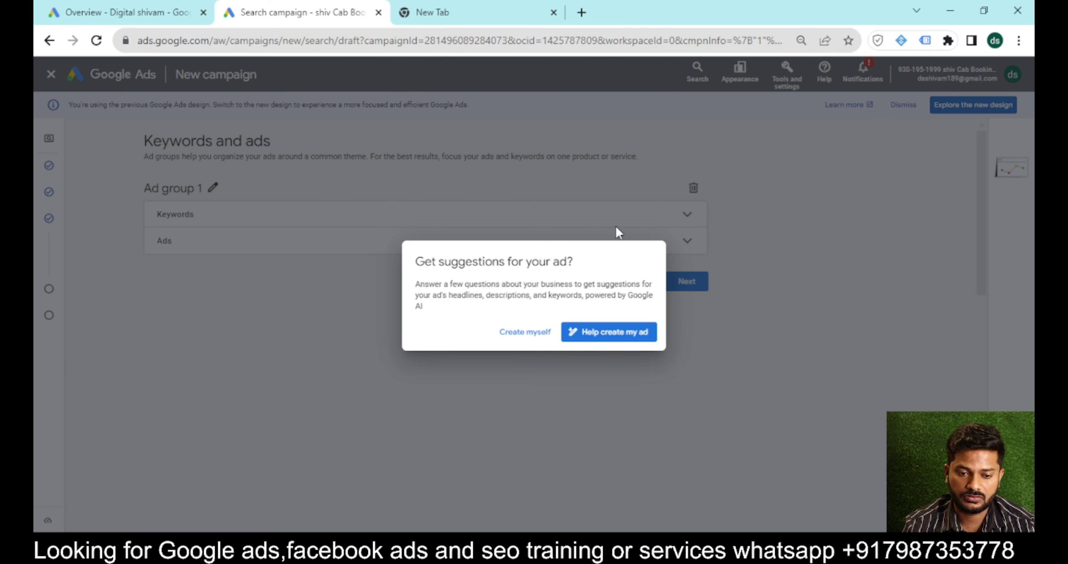
click(526, 334)
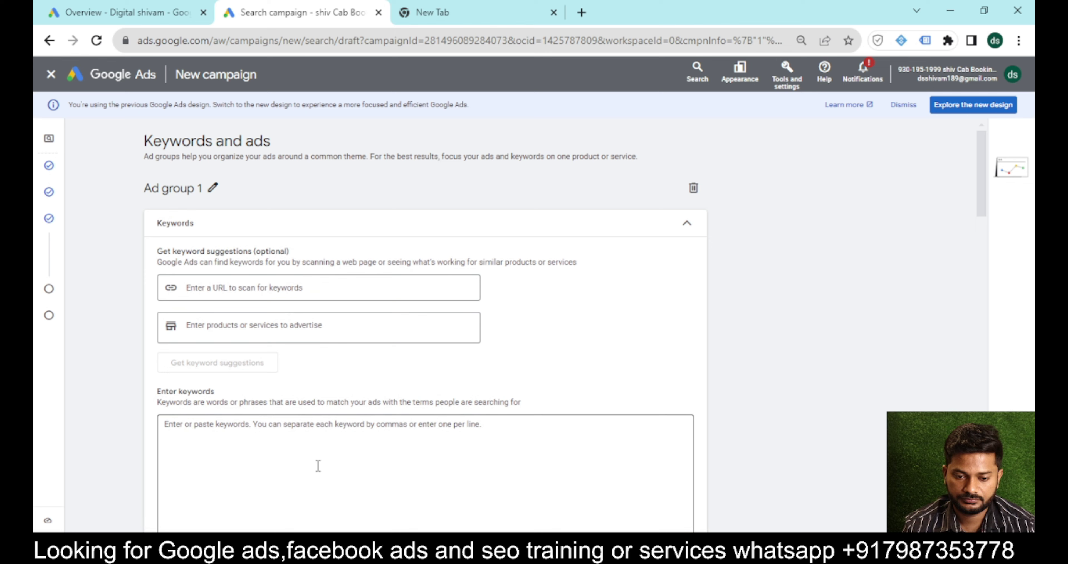
click(318, 465)
text(ac repair in mumbai ac servicing mumbai ac servicing charges in mumbai ac repair andheri west best ac repair in mumbai best ac service in mumbai ac repair chembur ac repair goregaon east ac servicing mulund)
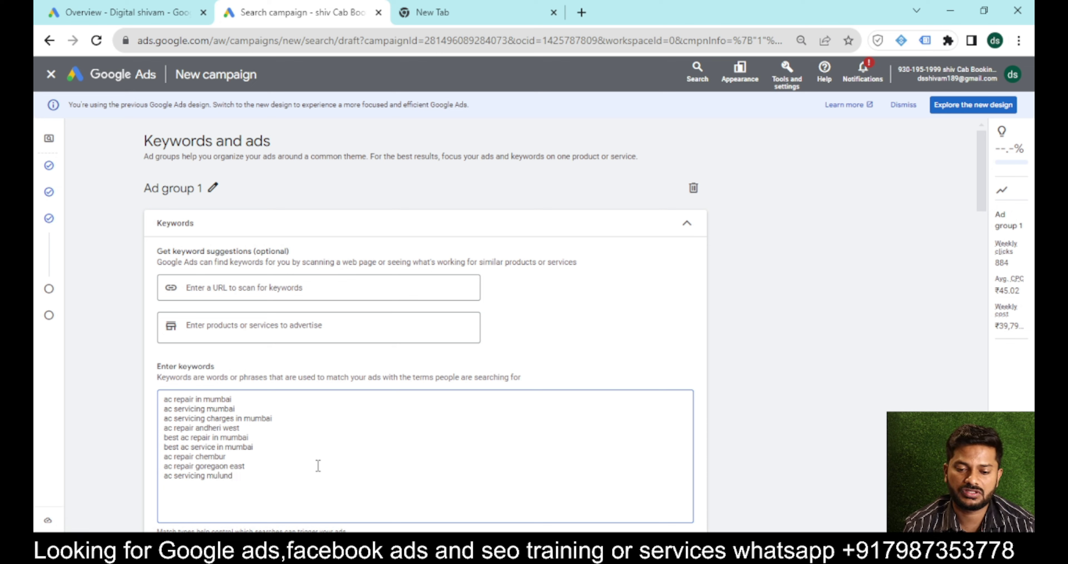
scroll(318, 465, down, 15)
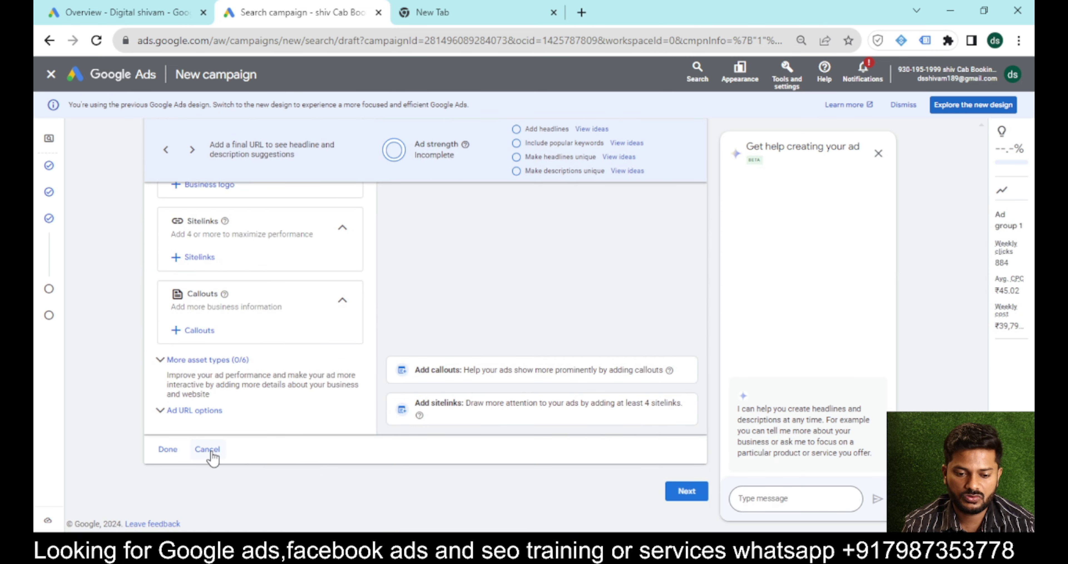
click(207, 449)
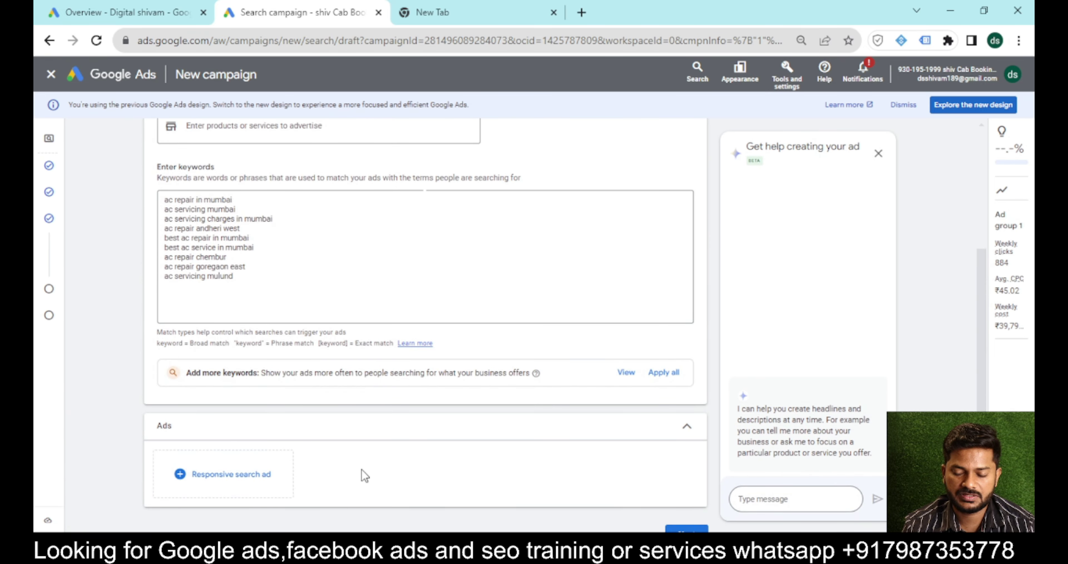
Set a ₹700 custom daily budget and continue to the campaign review page.
click(701, 529)
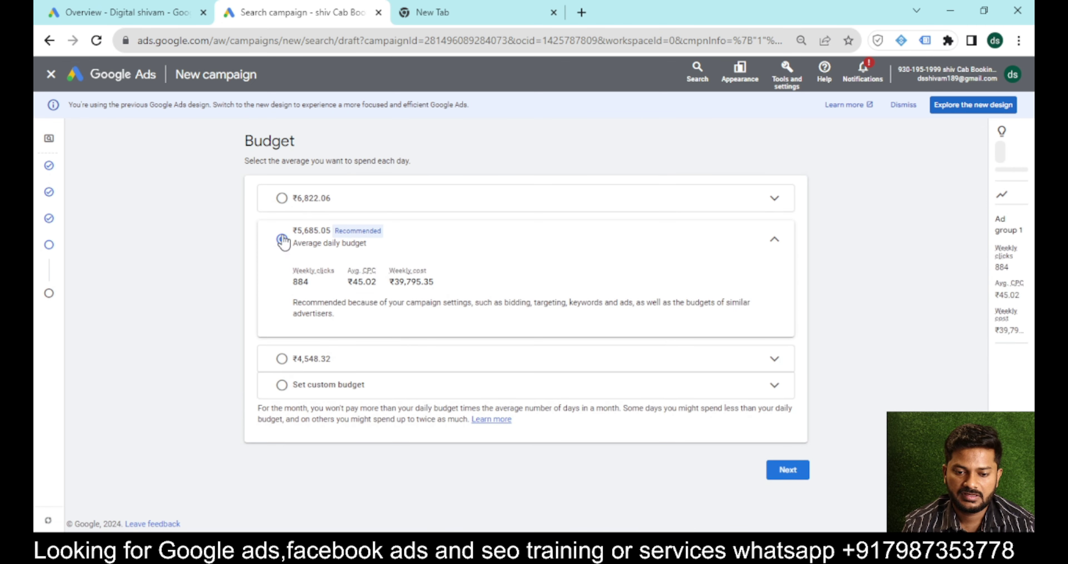
click(283, 384)
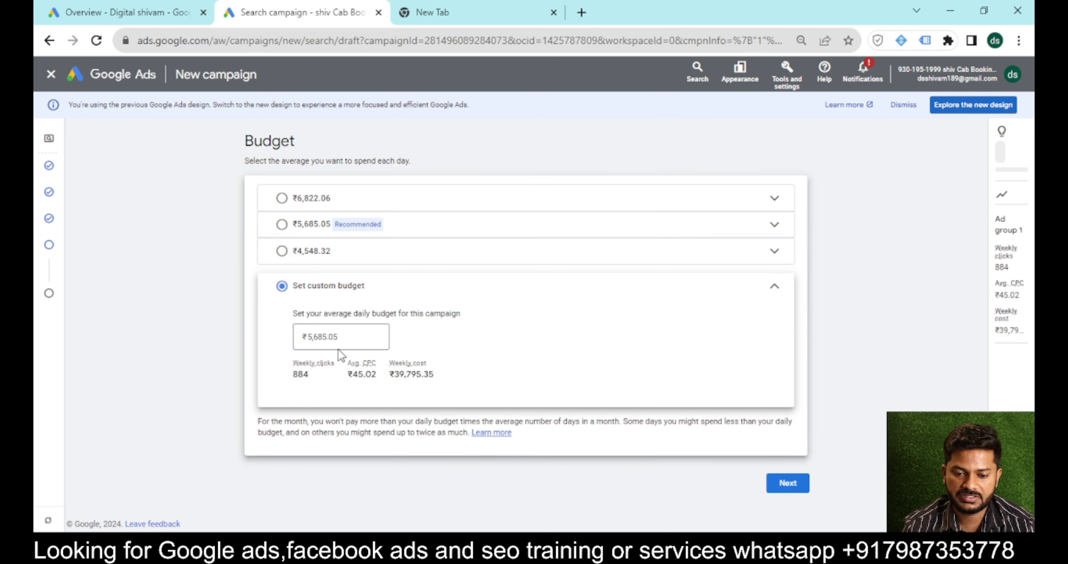
double_click(337, 337)
key(BackSpace)
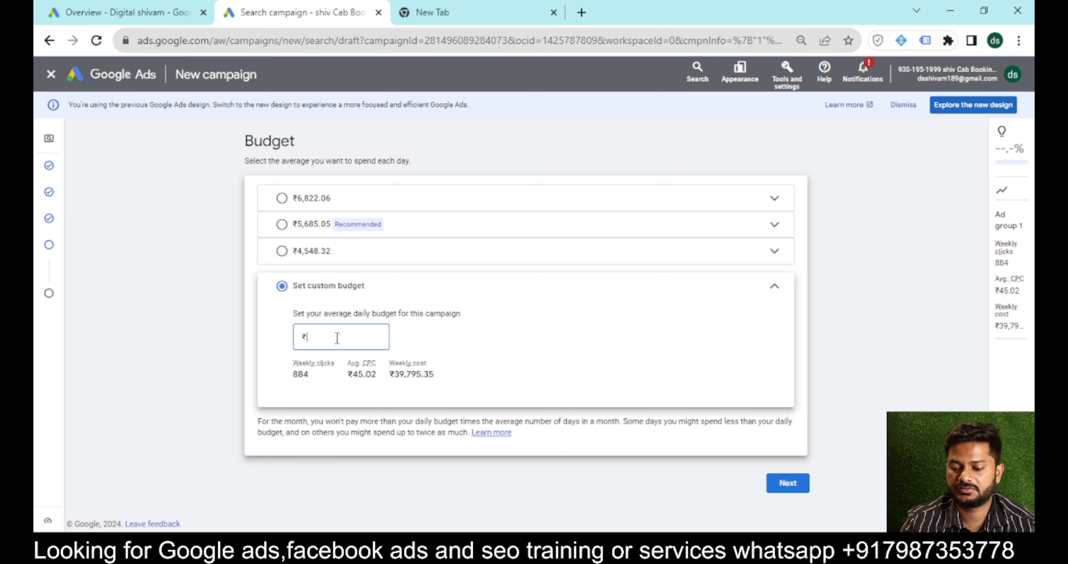
text(700)
click(778, 485)
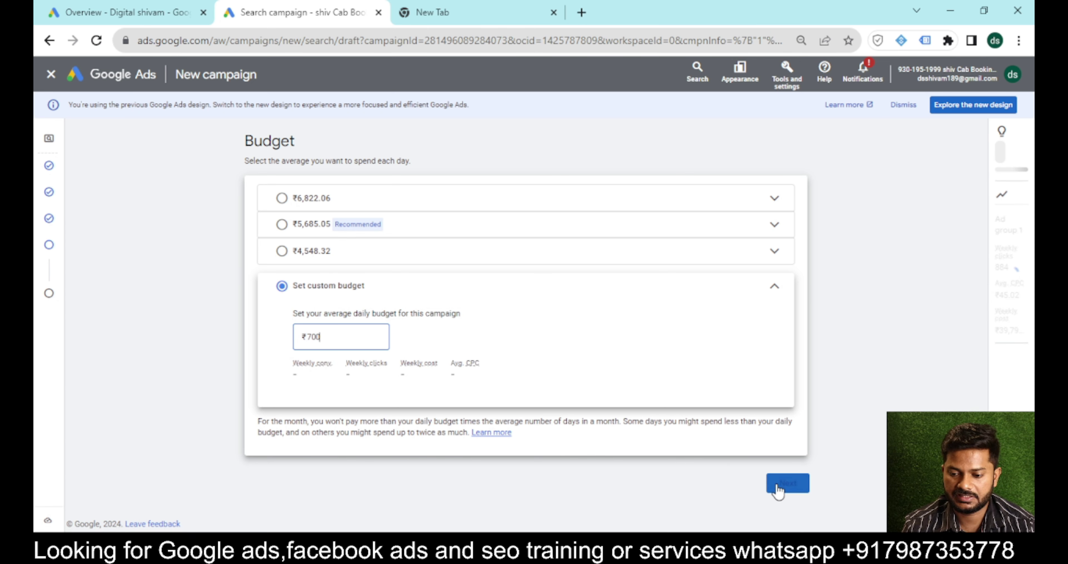
click(783, 519)
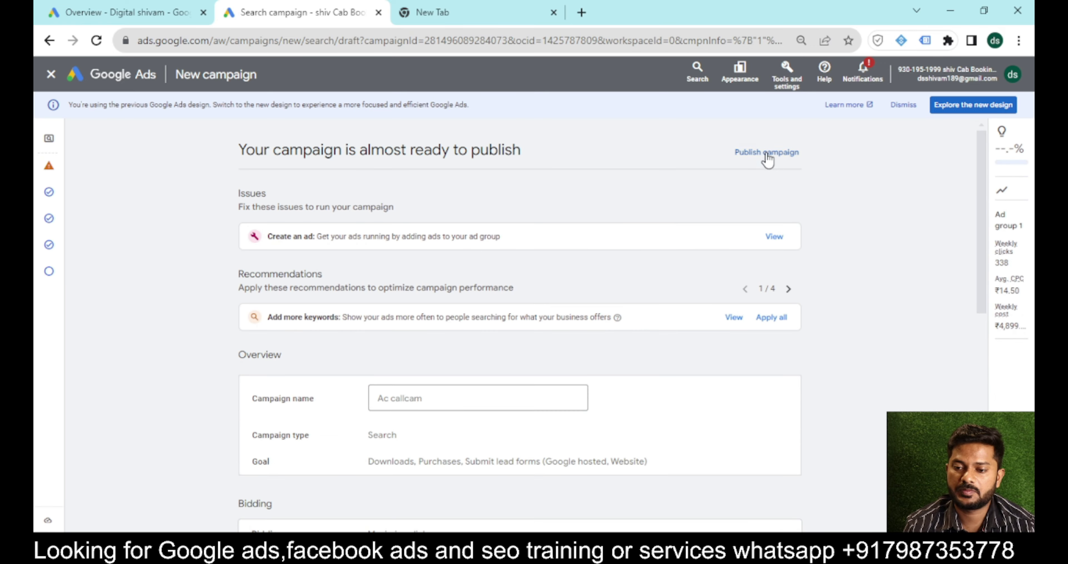
Publish the Ac callcam campaign despite the warning that it cannot run ads yet.
click(755, 158)
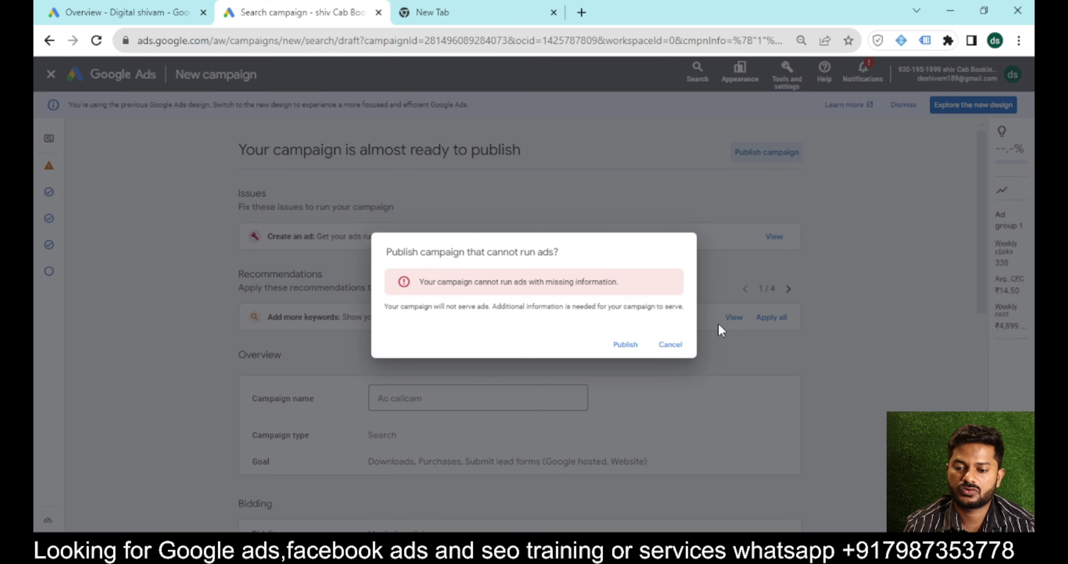
click(624, 345)
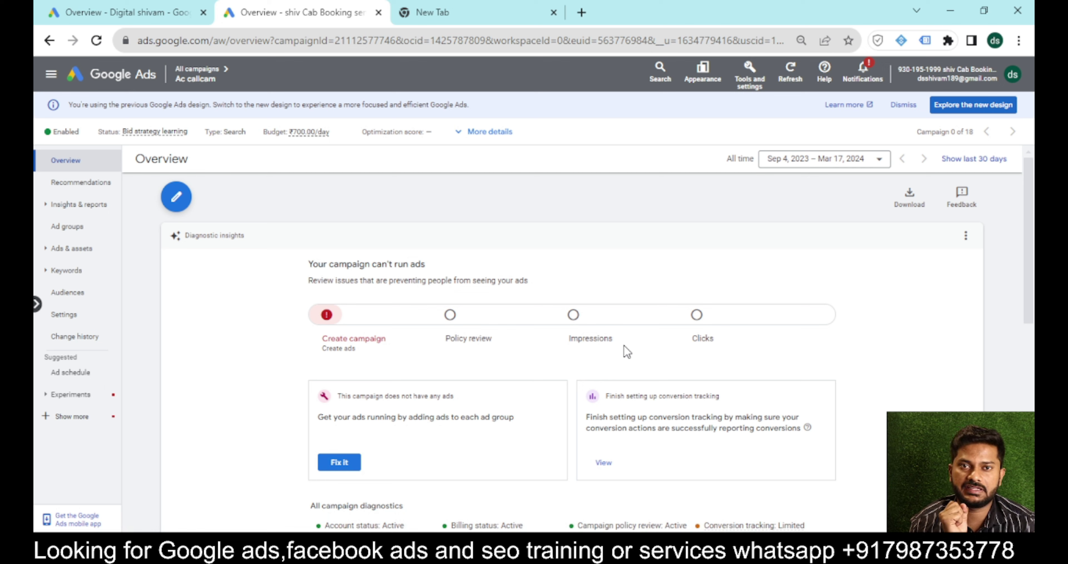
From the campaign's Ads list, start creating a new Call ad.
click(49, 249)
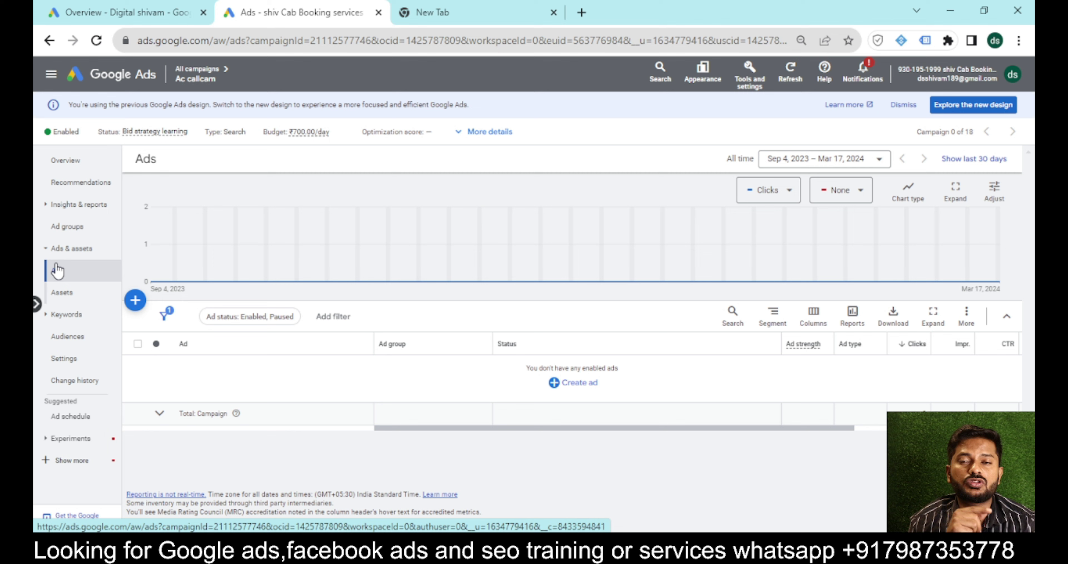
click(570, 387)
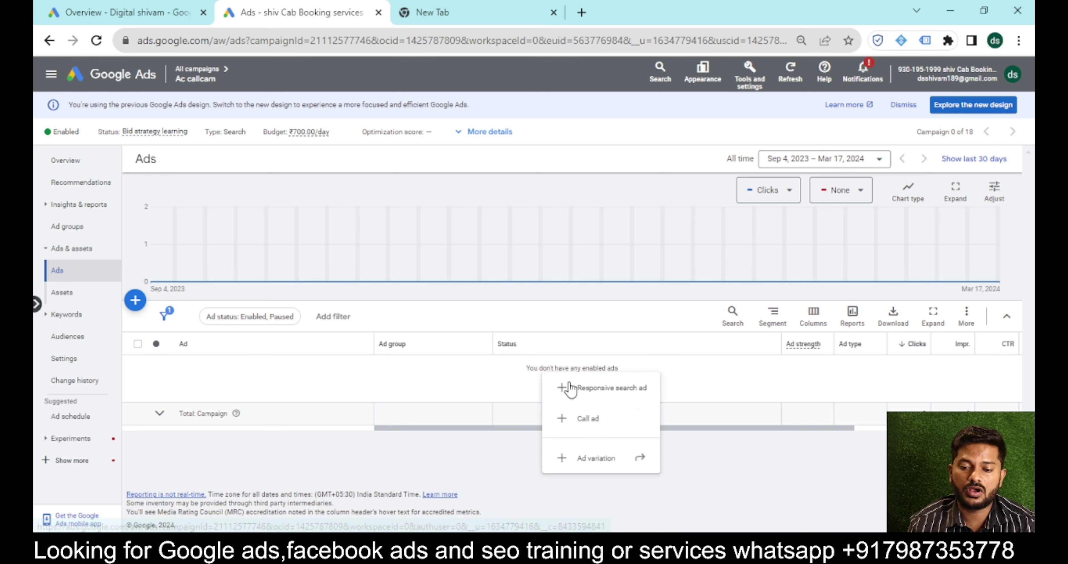
click(503, 452)
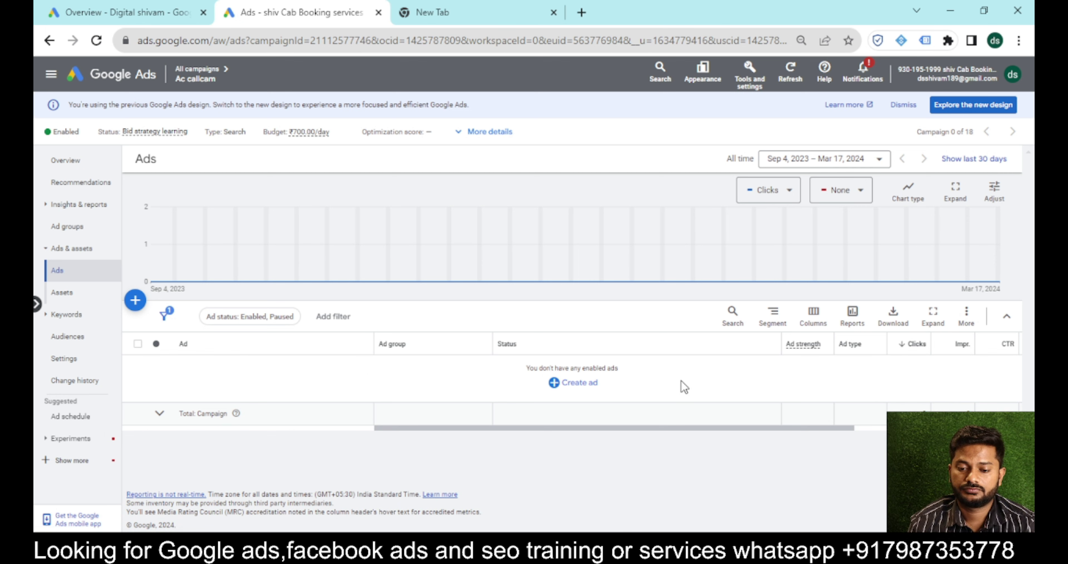
drag(579, 368, 567, 416)
click(572, 398)
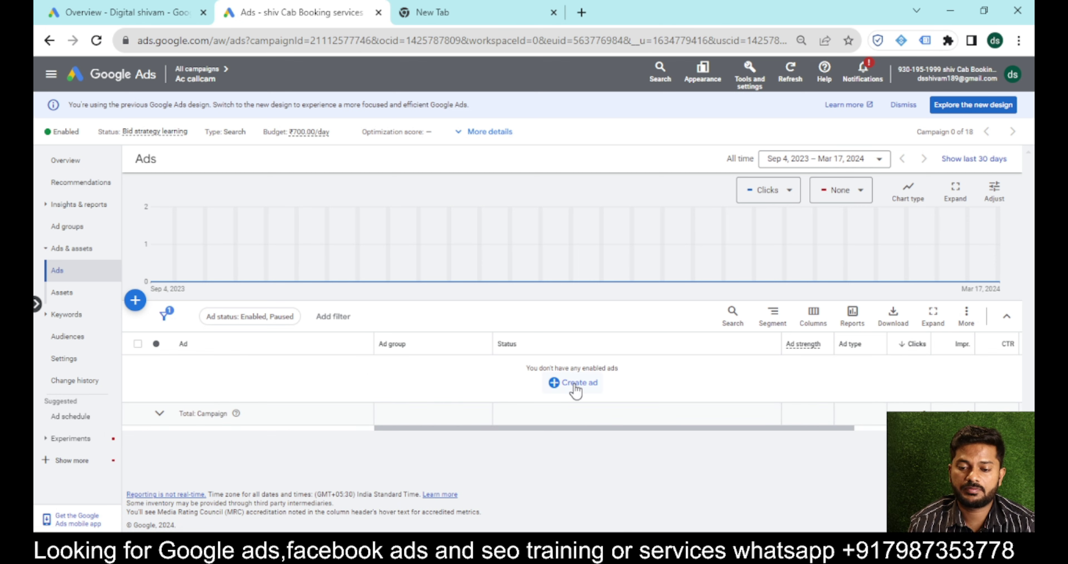
click(574, 383)
click(589, 419)
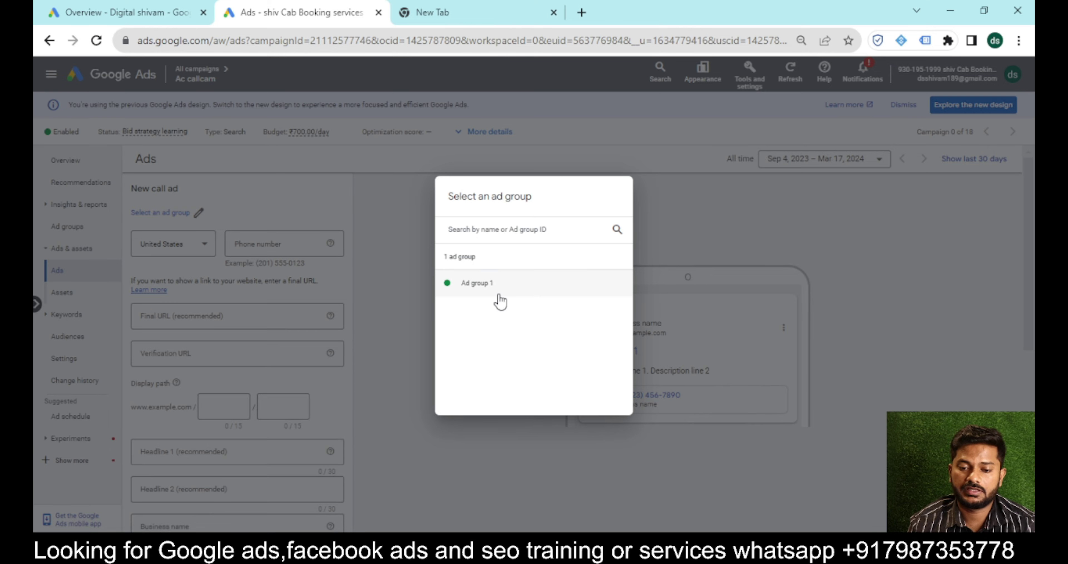
Assign the call ad to Ad group 1 and enter the business phone number with India as country.
click(499, 295)
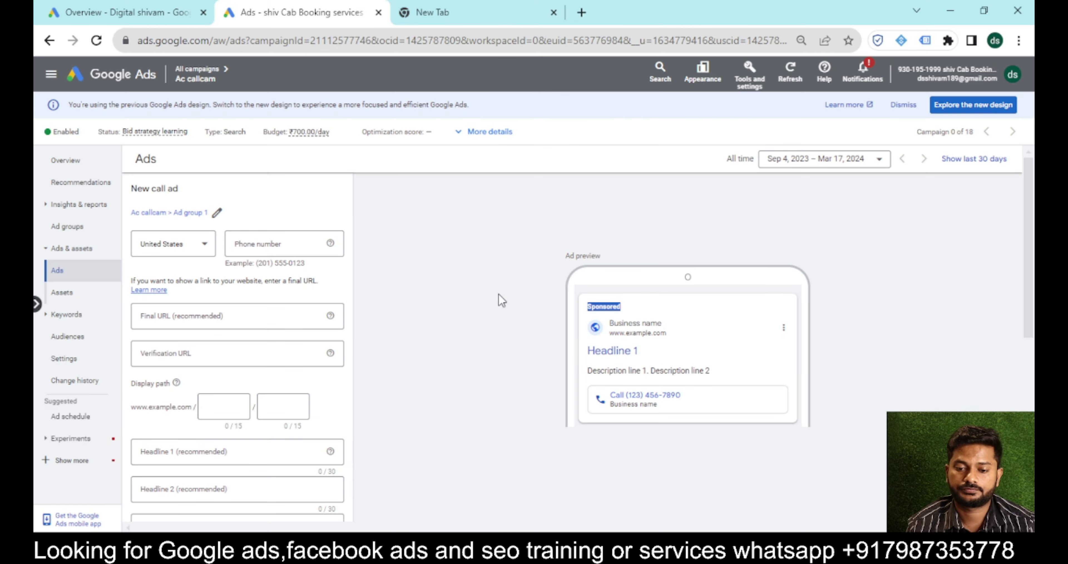
click(187, 249)
text(in)
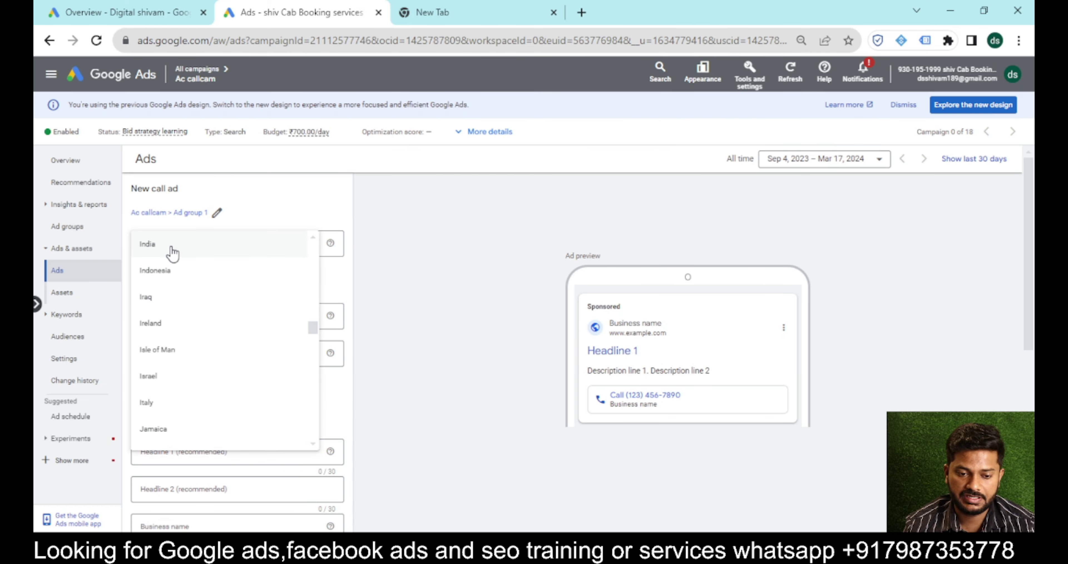
click(183, 248)
click(276, 244)
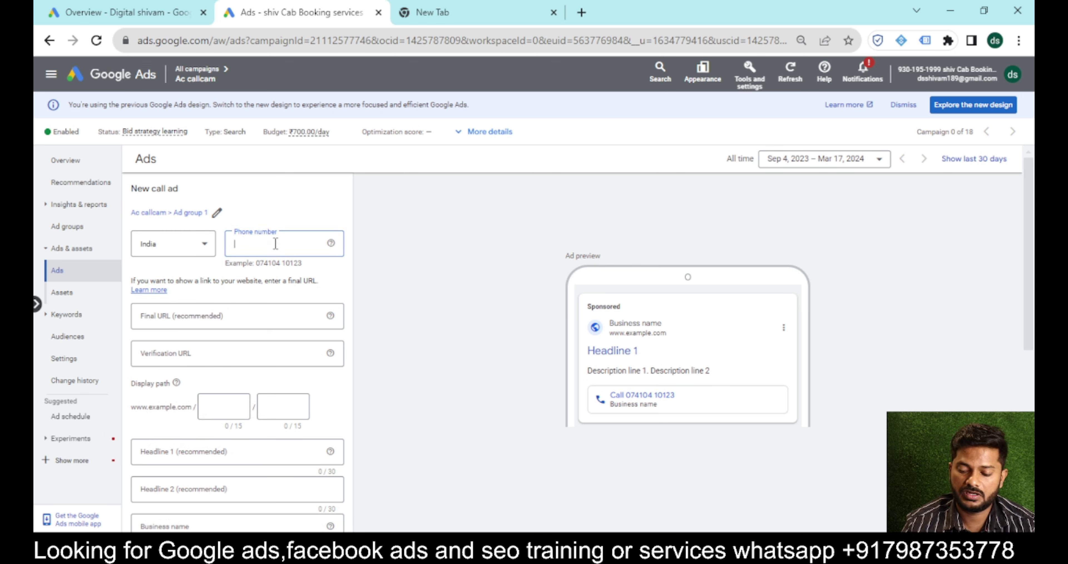
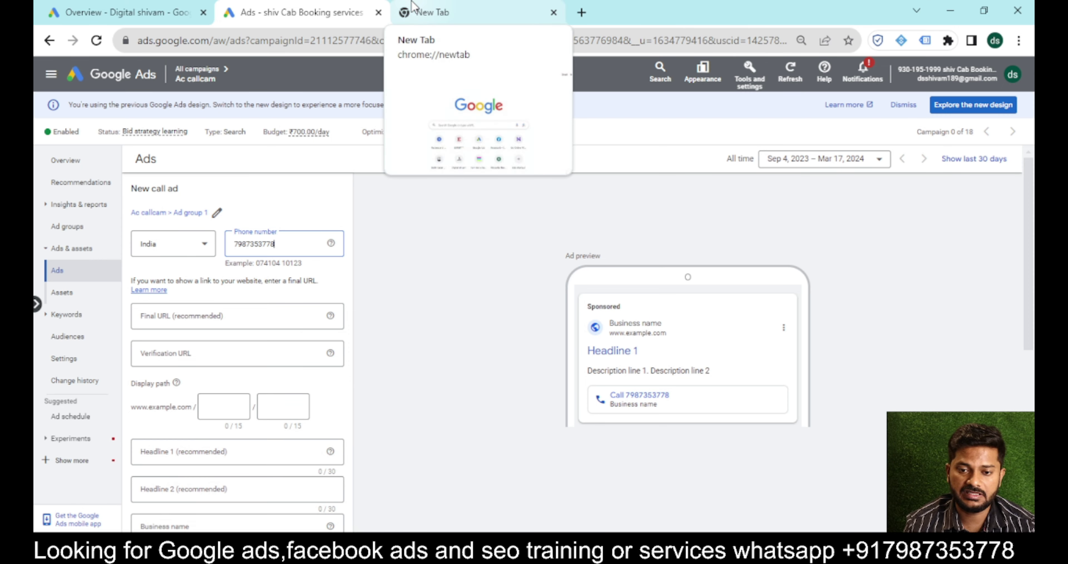
click(412, 6)
click(222, 49)
text(acrepairservice.systeme.io)
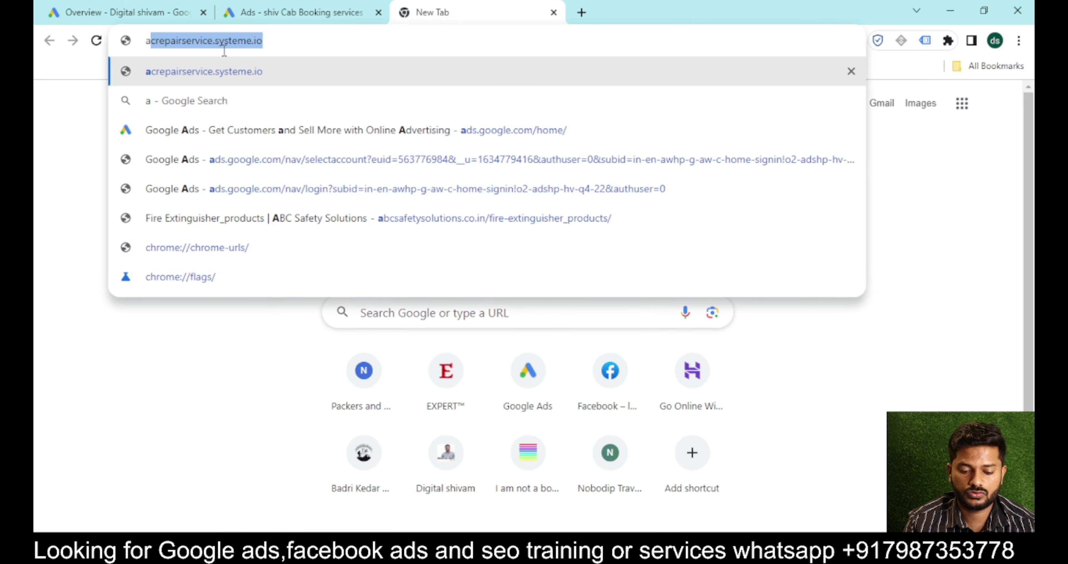
key(ctrl+a)
key(ctrl+c)
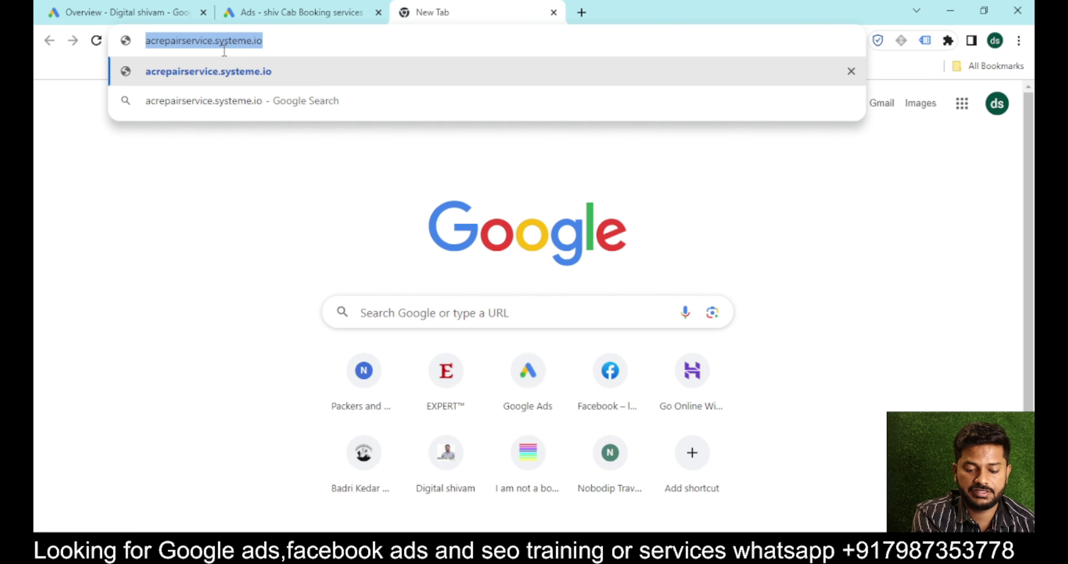
click(281, 8)
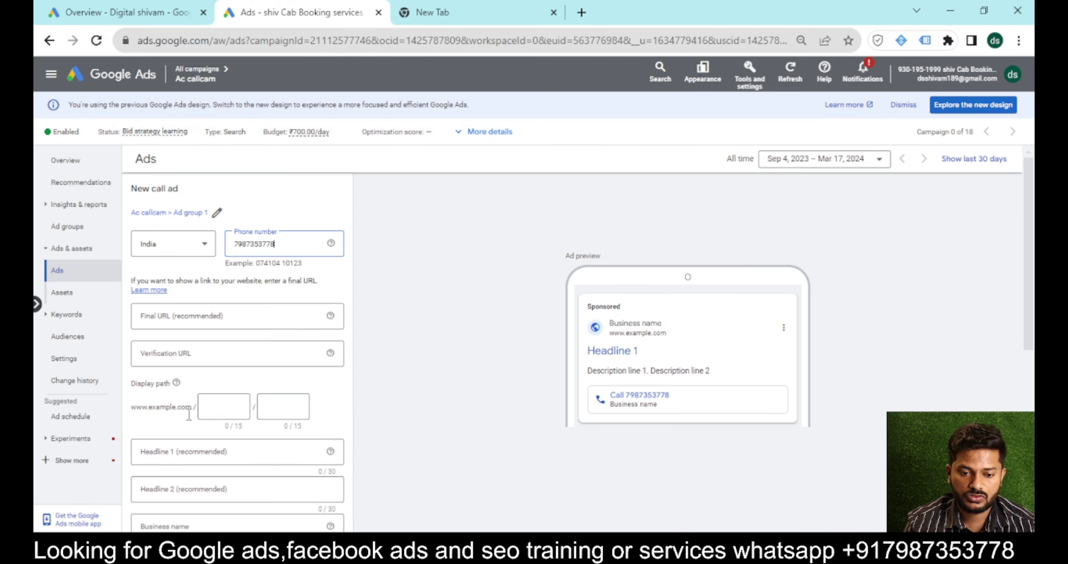
click(200, 358)
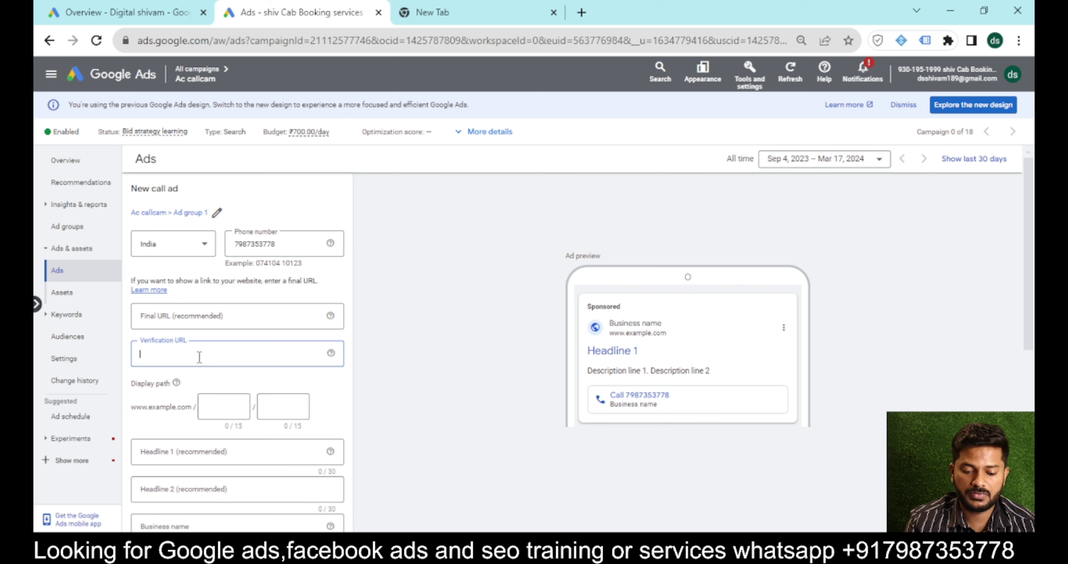
key(ctrl+v)
click(174, 309)
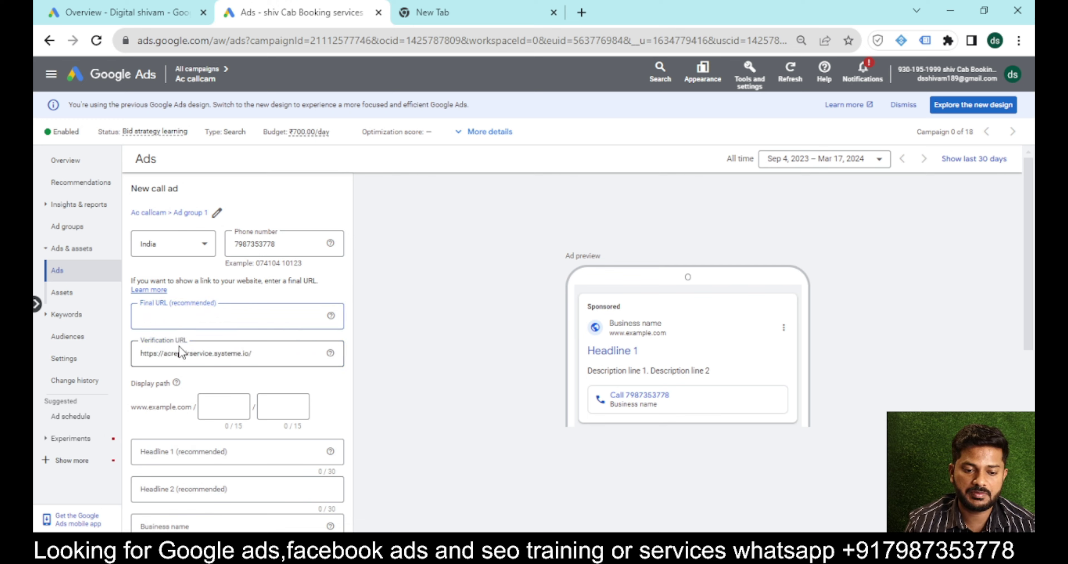
key(ctrl+v)
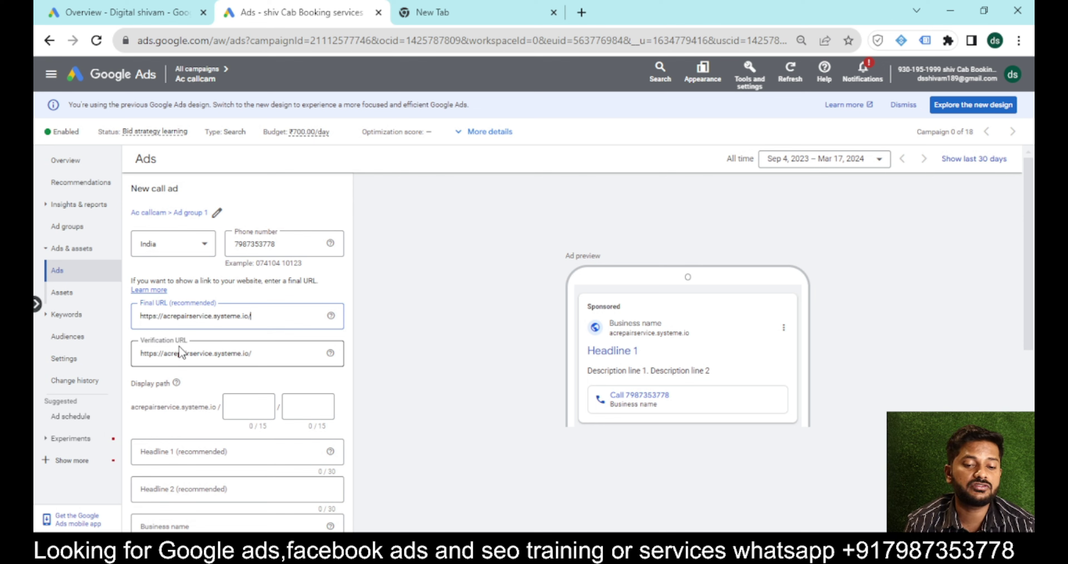
triple_click(216, 316)
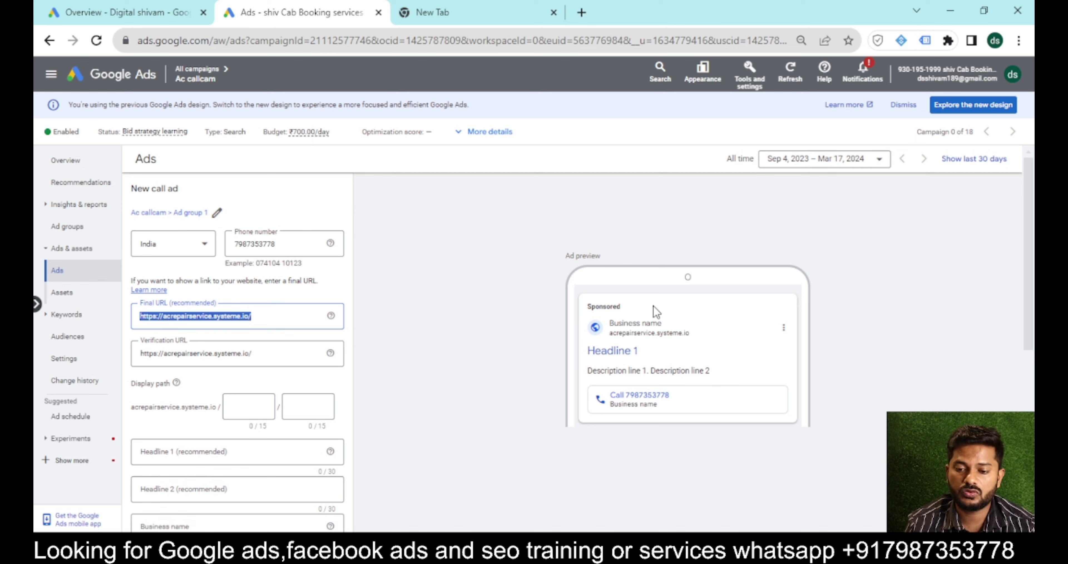
drag(584, 352, 677, 354)
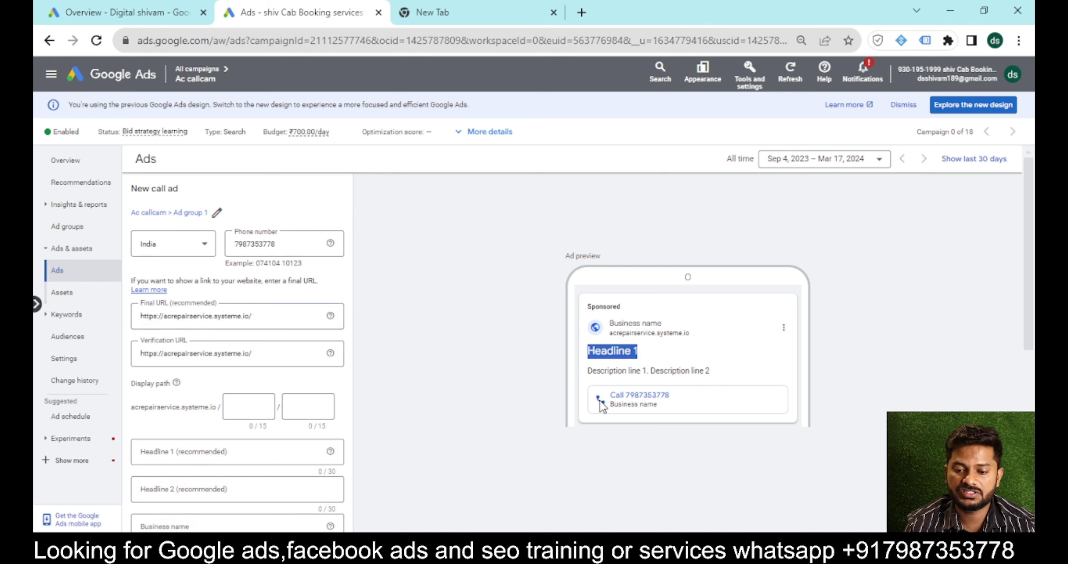
drag(607, 396, 652, 397)
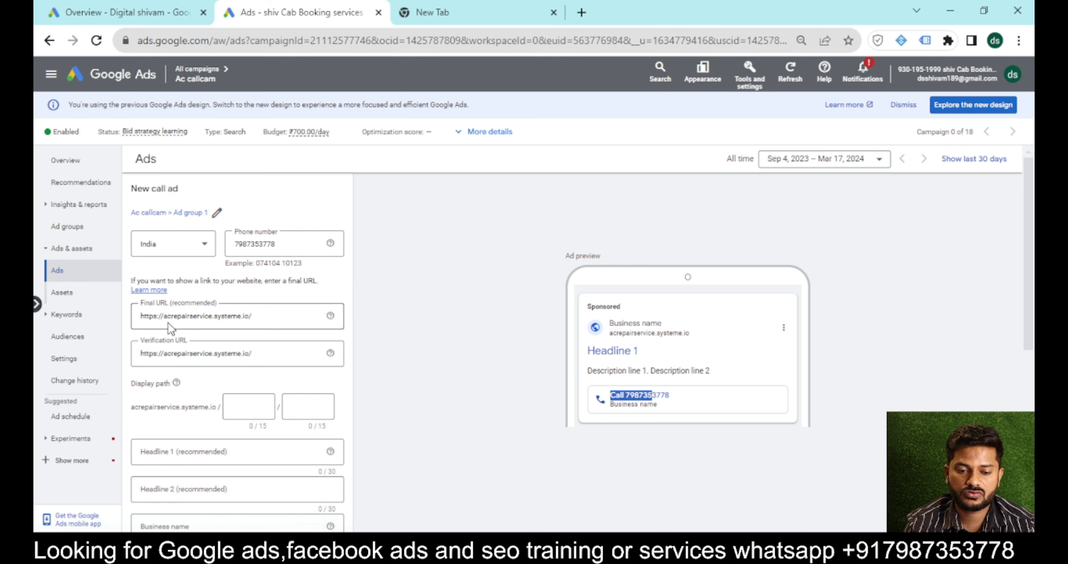
triple_click(178, 319)
key(ctrl+c)
key(BackSpace)
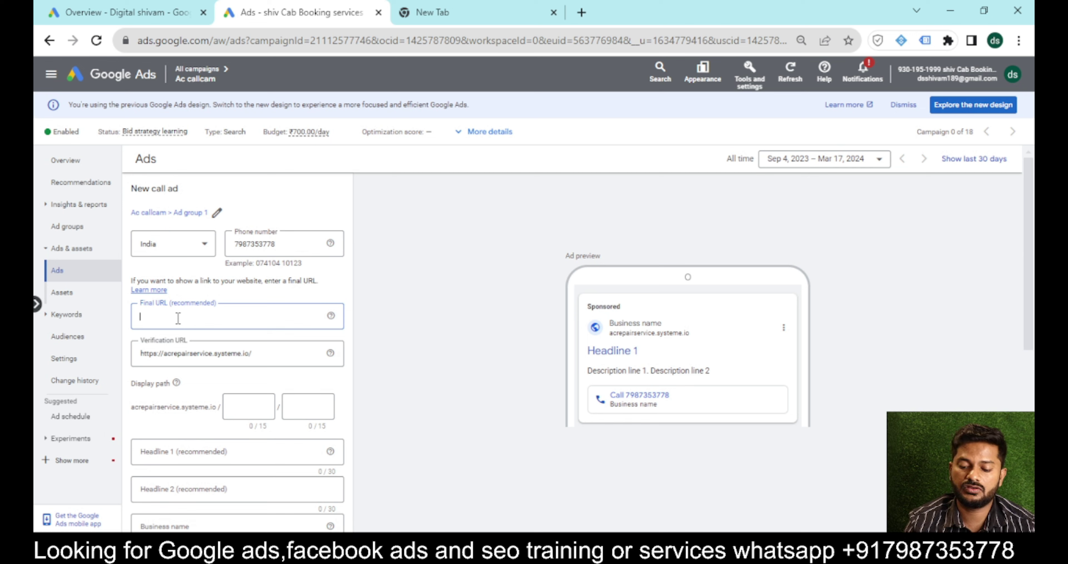
key(ctrl+v)
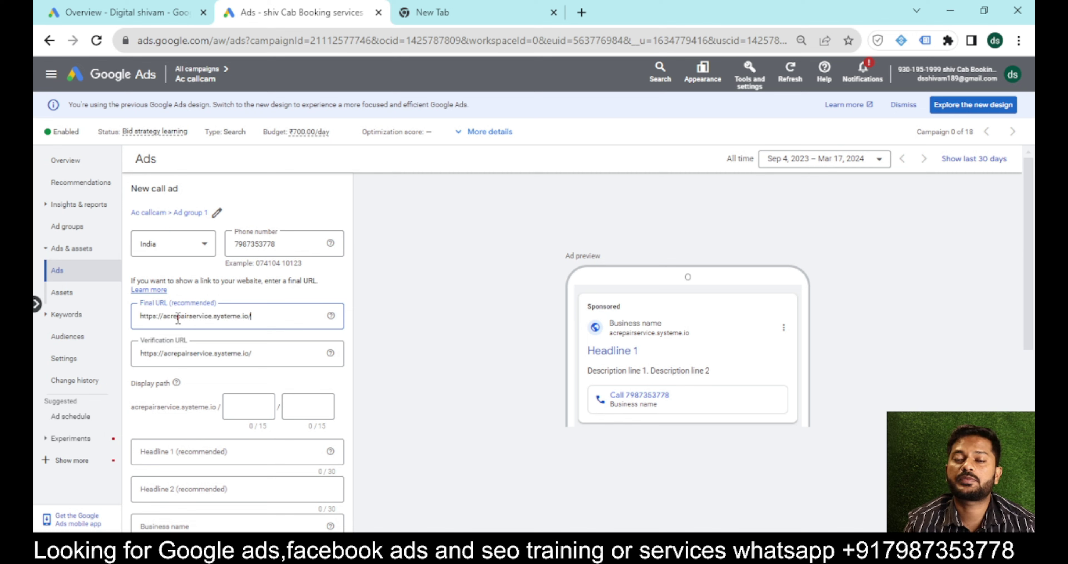
Set the display path to ac/repair, correcting the 'reair' typo.
click(245, 405)
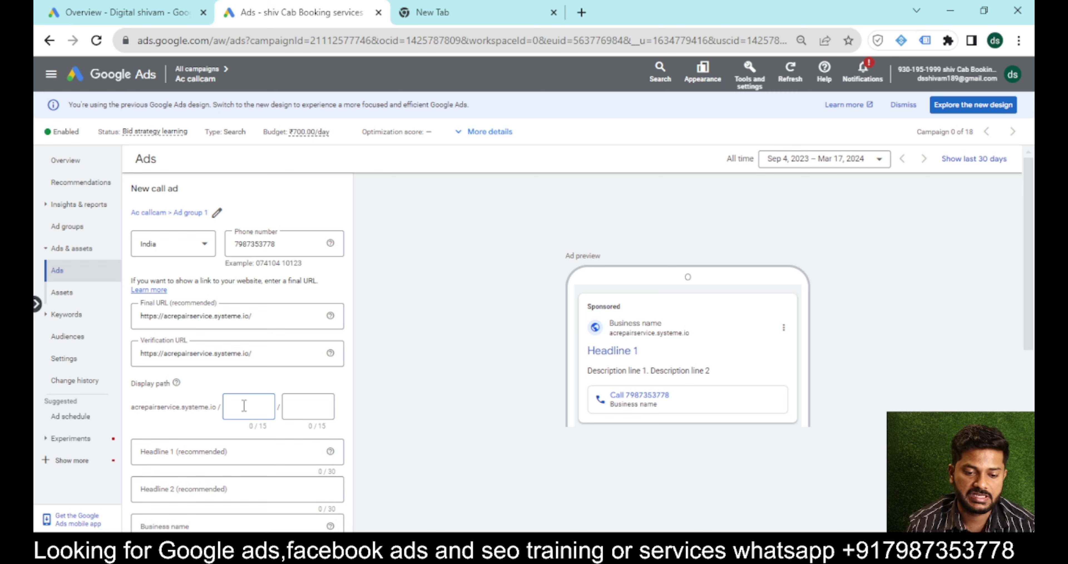
text(ac)
click(289, 412)
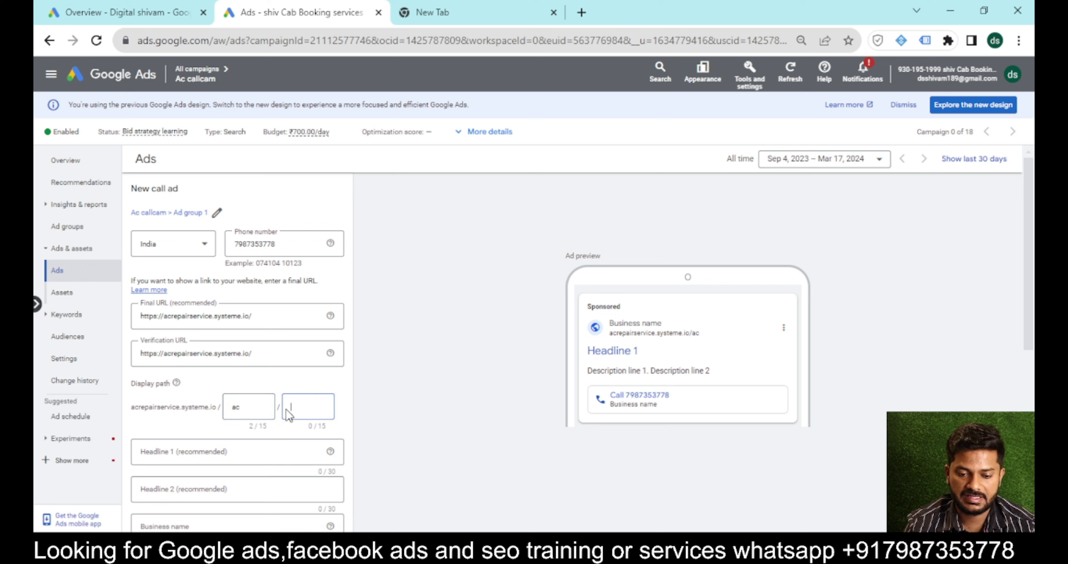
text(reair)
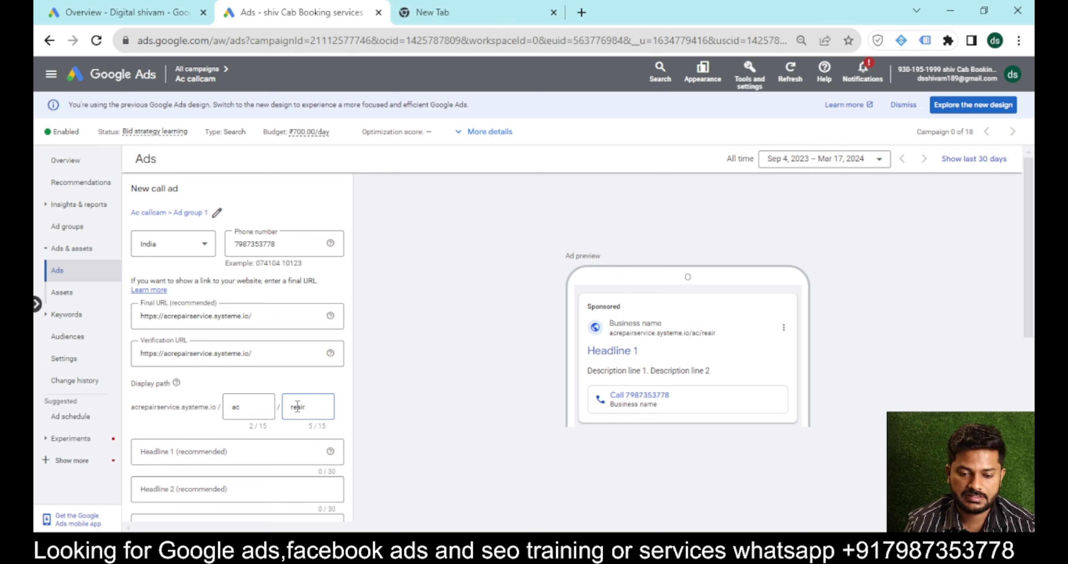
click(298, 407)
text(p)
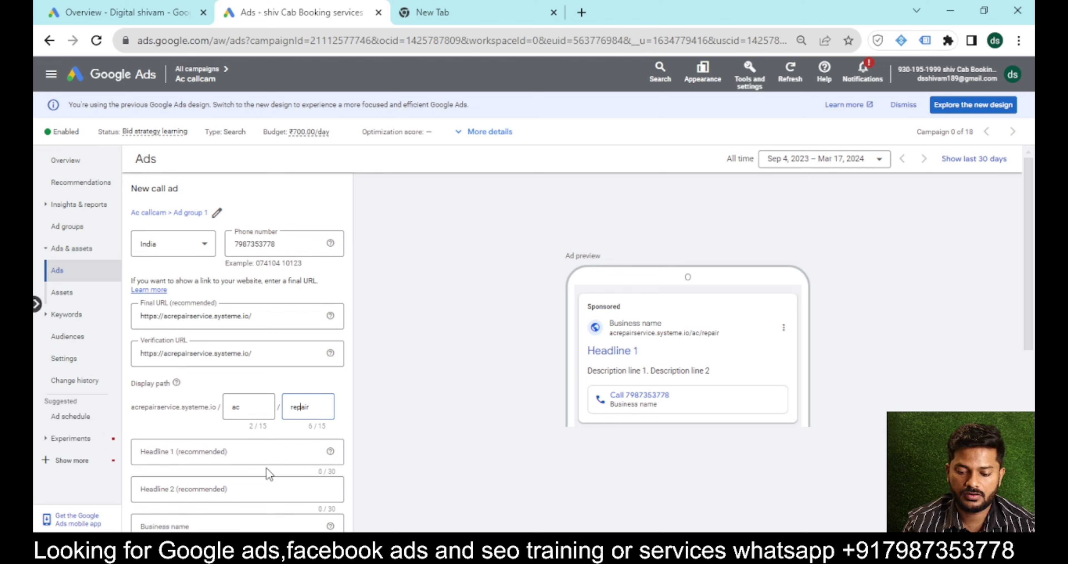
click(249, 455)
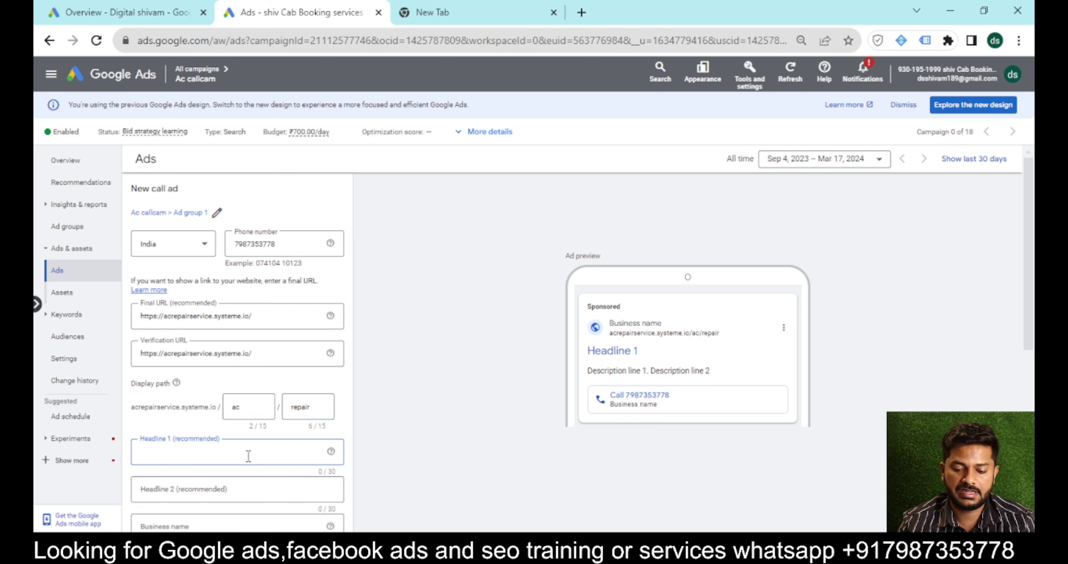
Enter headlines 'Best Ac repair services' and 'Door to door iepair in 45 min'.
text(BEst ac)
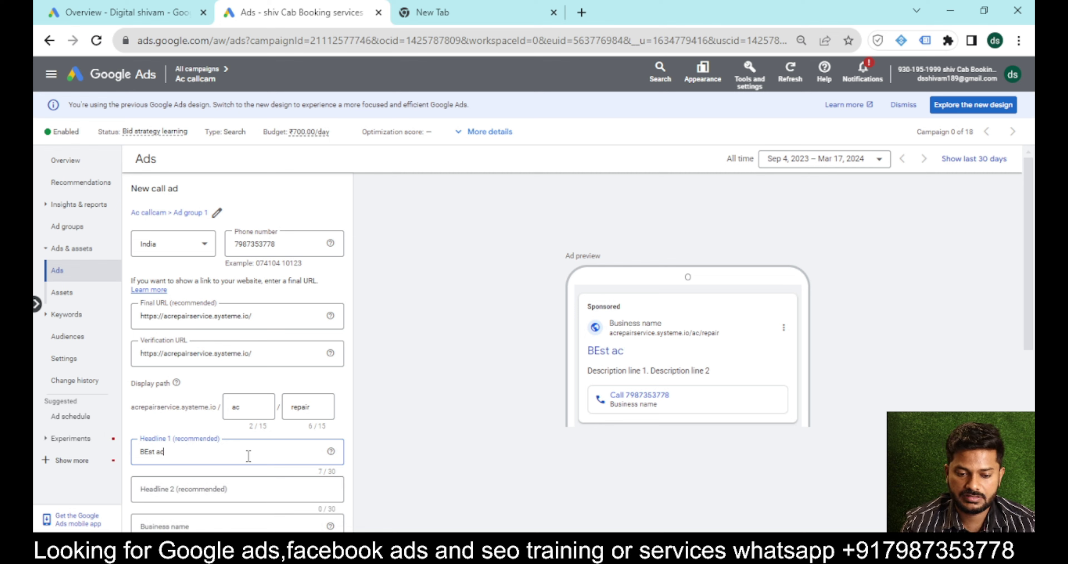
key(BackSpace)
key(BackSpace)
key(BackSpace)
key(BackSpace)
key(BackSpace)
key(BackSpace)
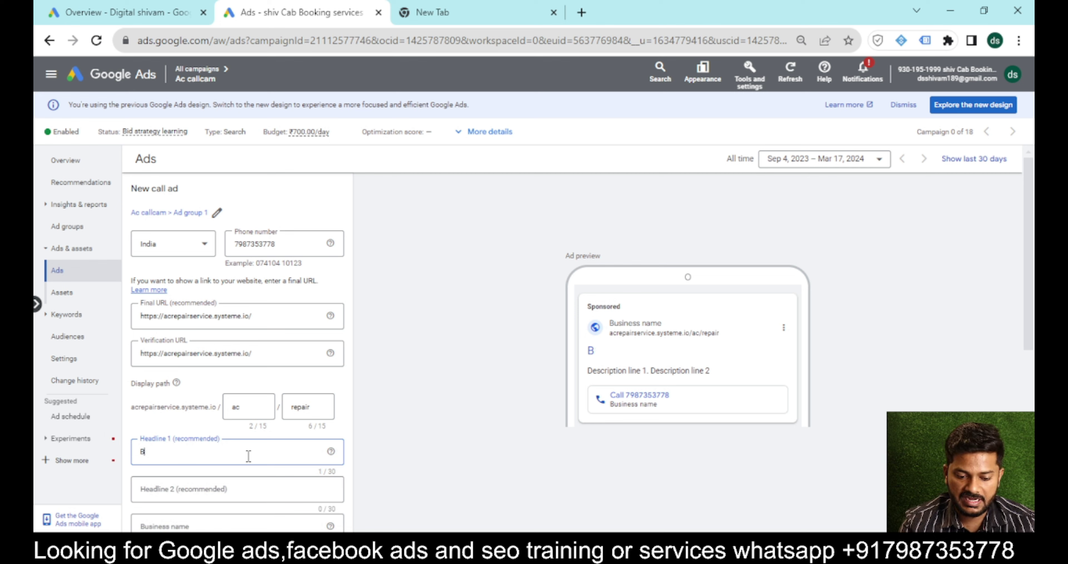
text(est Ac r)
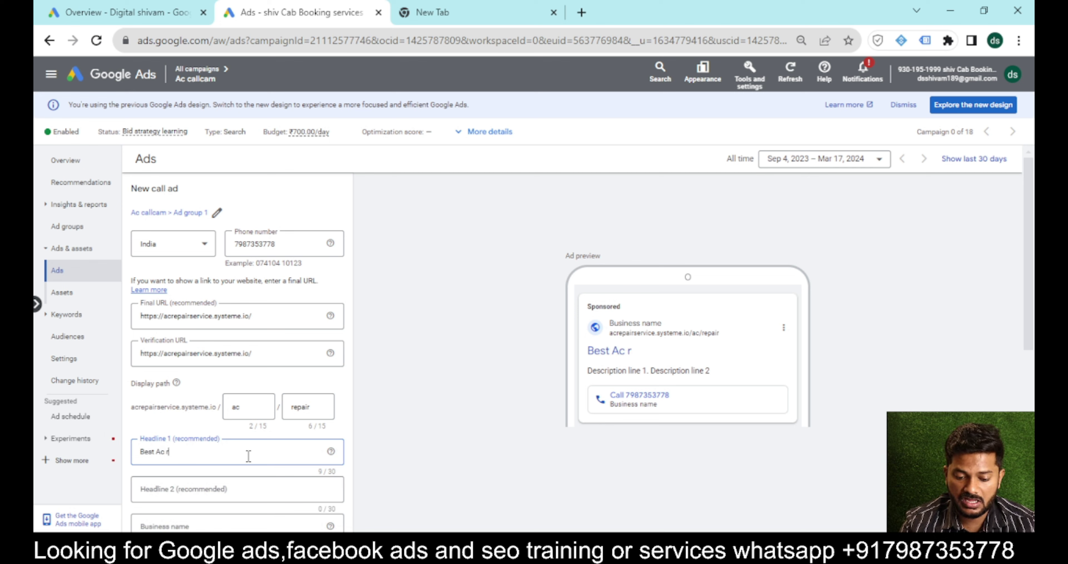
text(epair services)
click(203, 489)
text(Door to door i)
text(epair in 45 min)
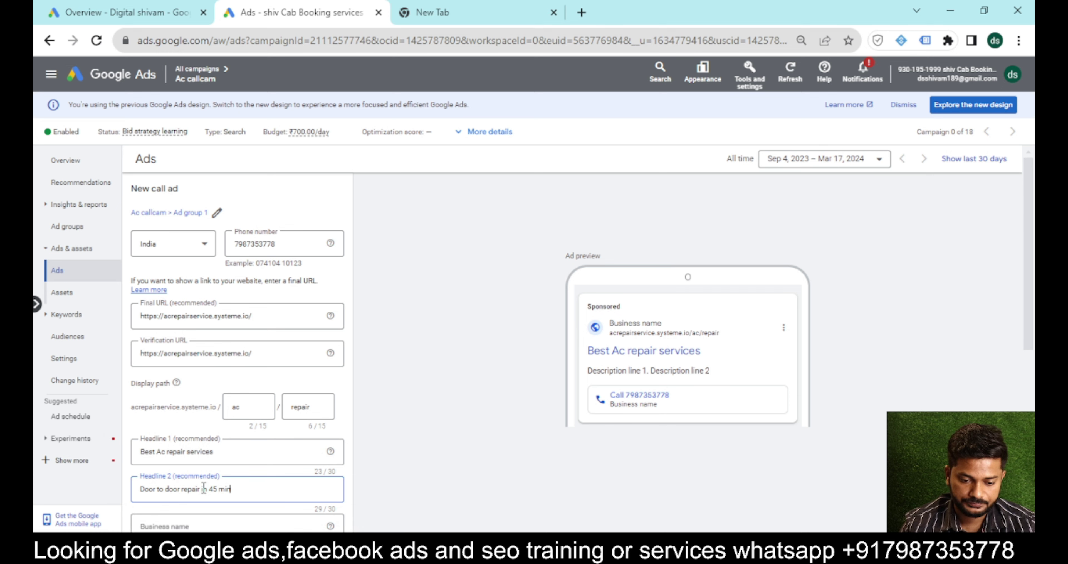
Enter 'Ac services mumbai' as the call ad's business name.
scroll(204, 488, down, 2)
click(189, 450)
text(A)
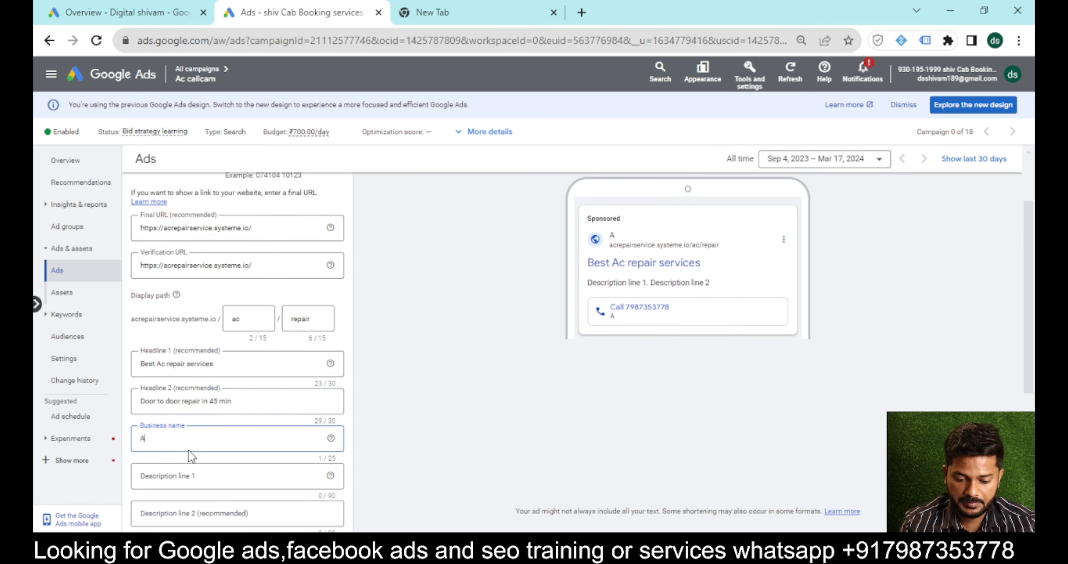
text(c serv)
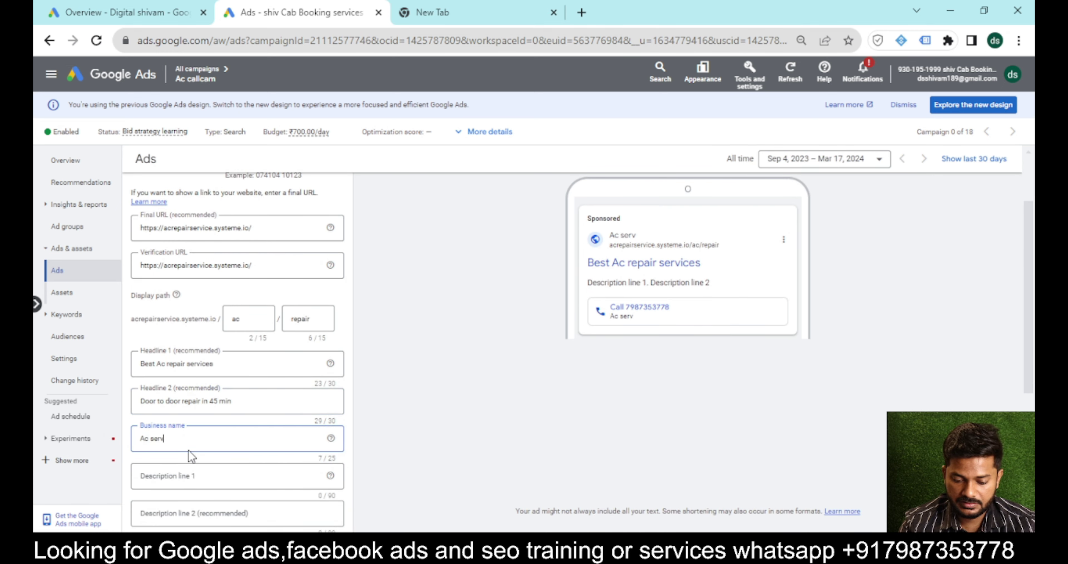
text(ices mumbai)
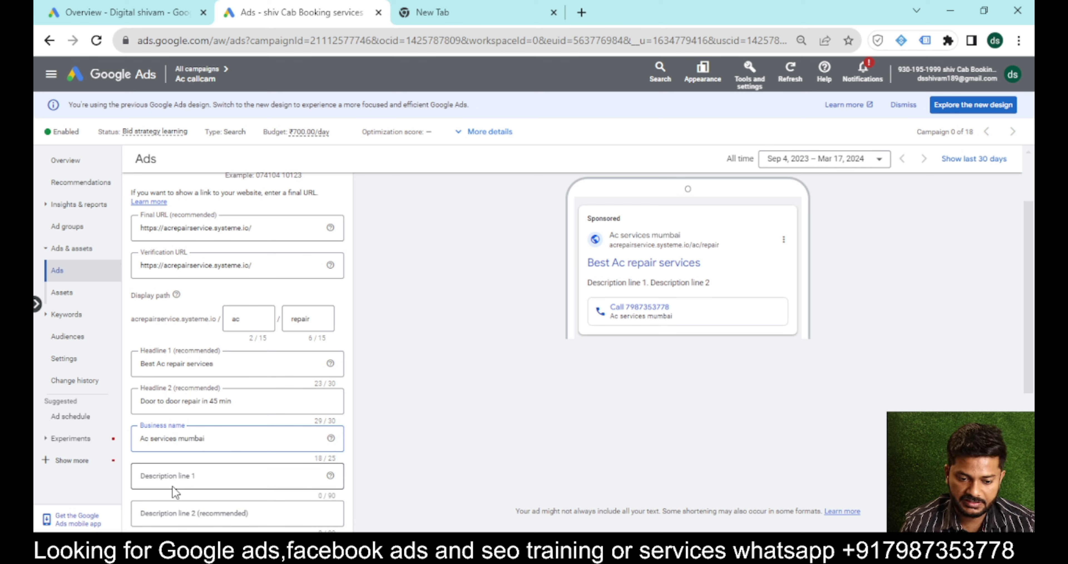
click(190, 475)
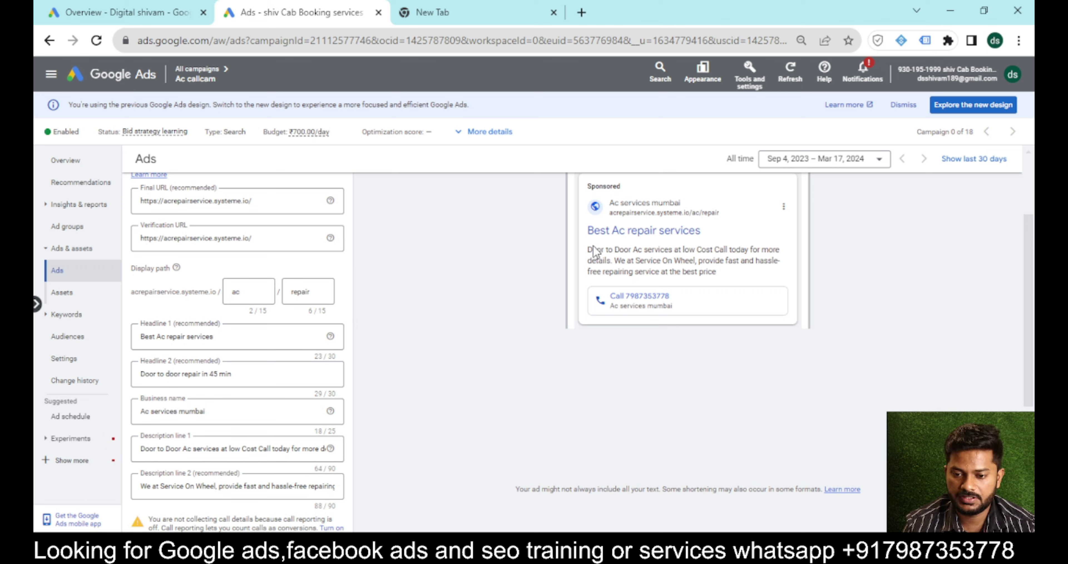
Save the new call ad, confirming identity when prompted and saving again.
drag(722, 212, 549, 198)
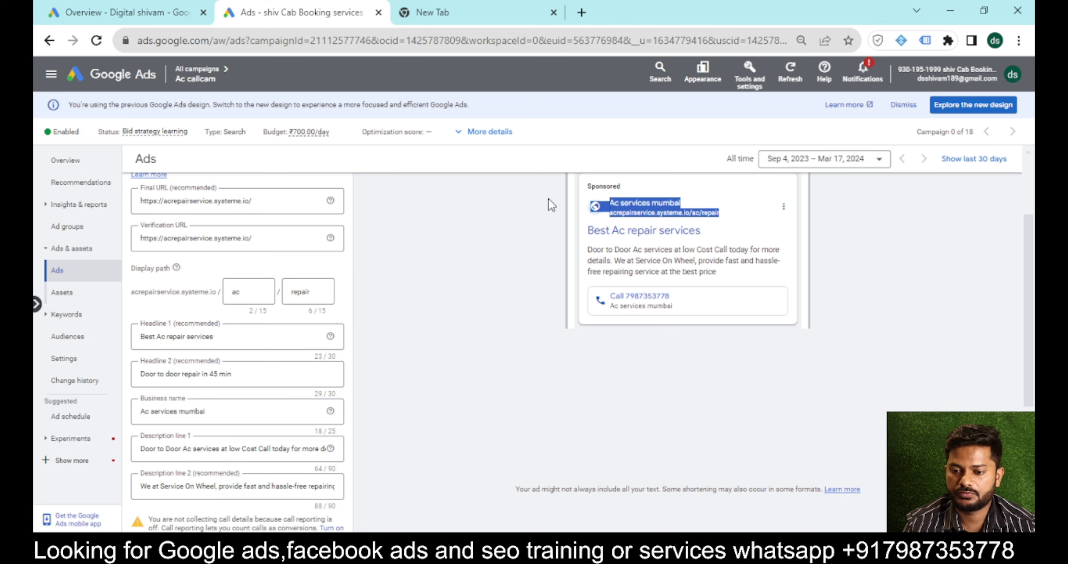
click(652, 243)
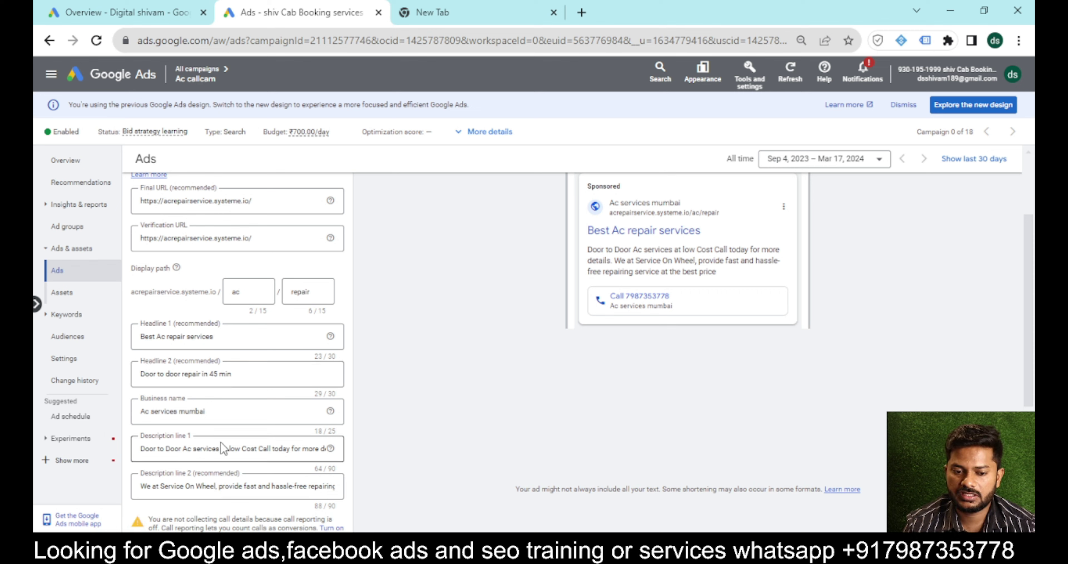
triple_click(597, 251)
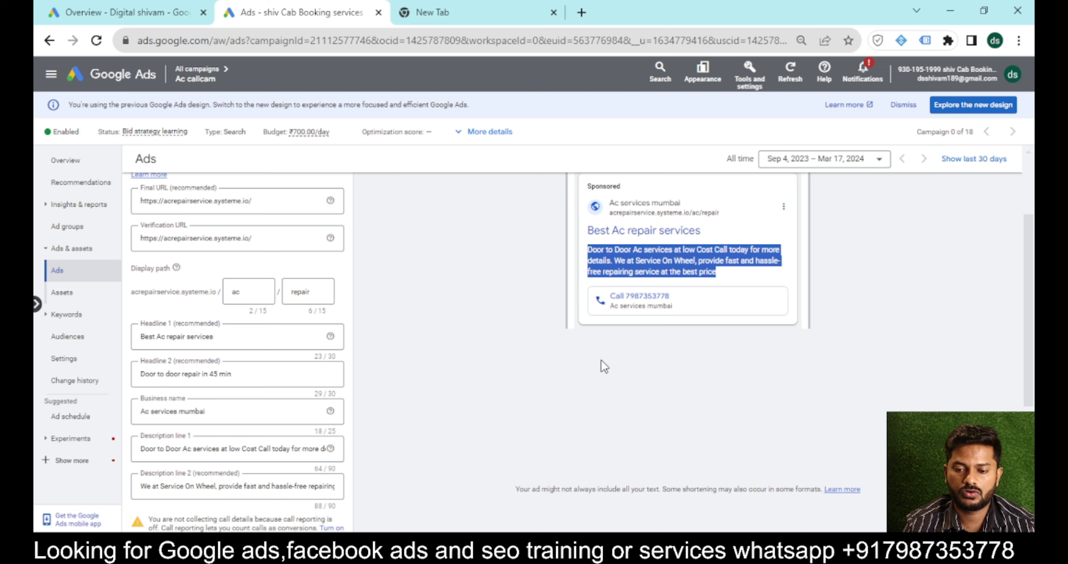
scroll(602, 359, down, 4)
click(143, 443)
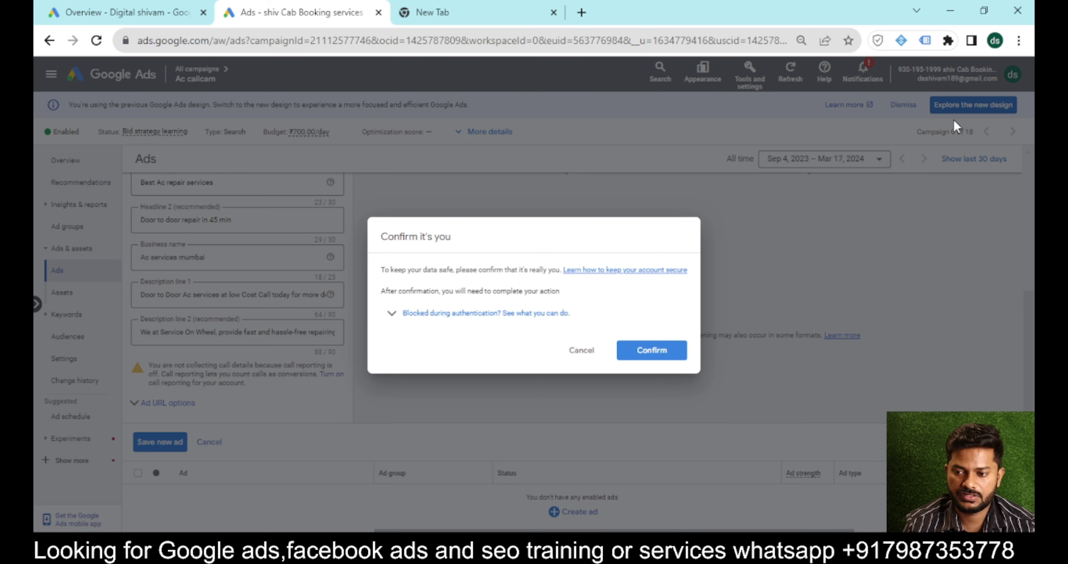
click(650, 351)
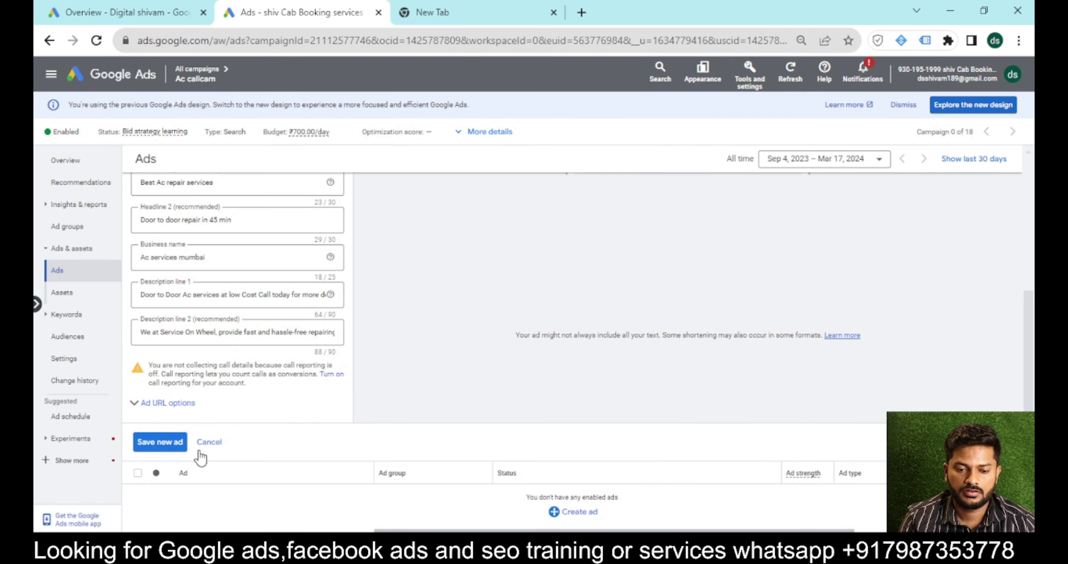
click(154, 443)
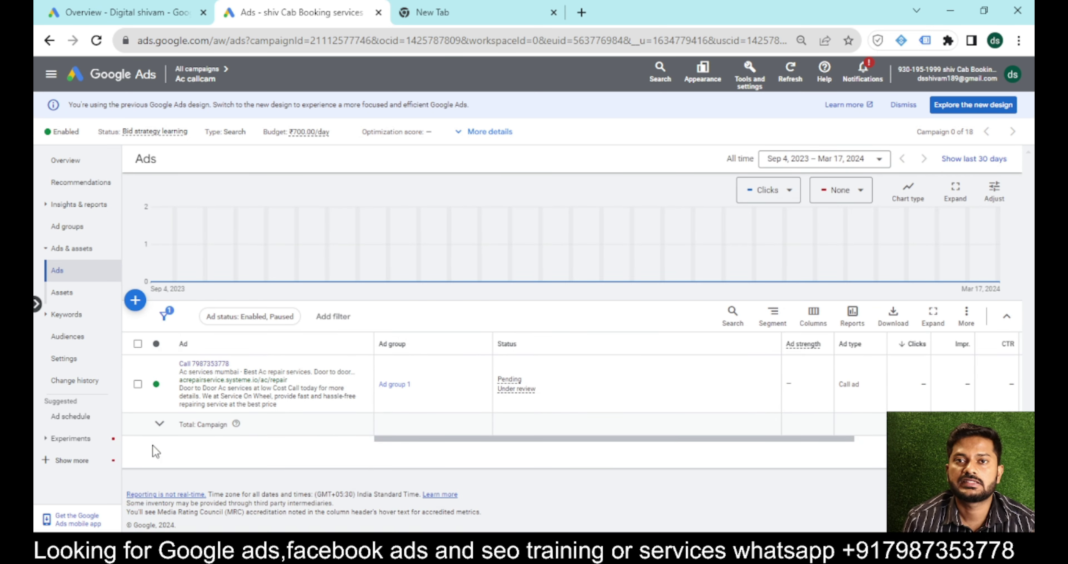
Create a campaign callout asset with texts Call now, Ac services and Ac repair, and save it.
click(65, 298)
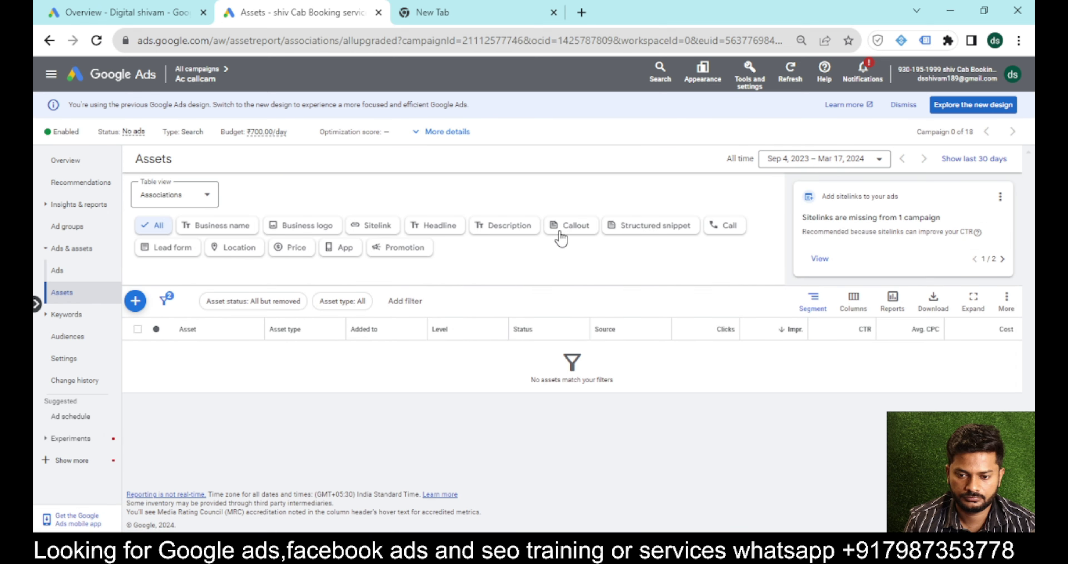
click(567, 230)
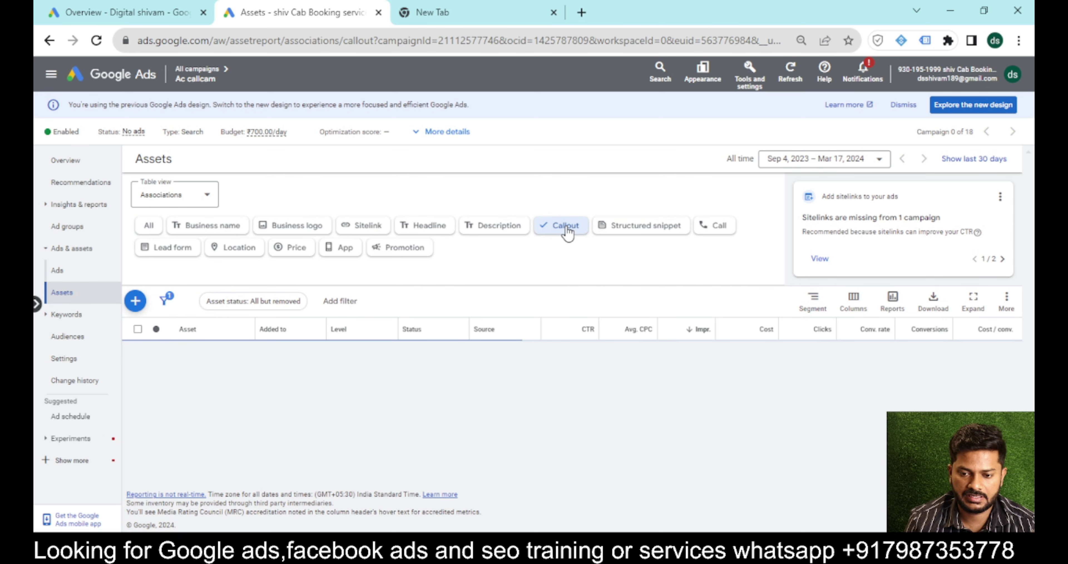
click(137, 303)
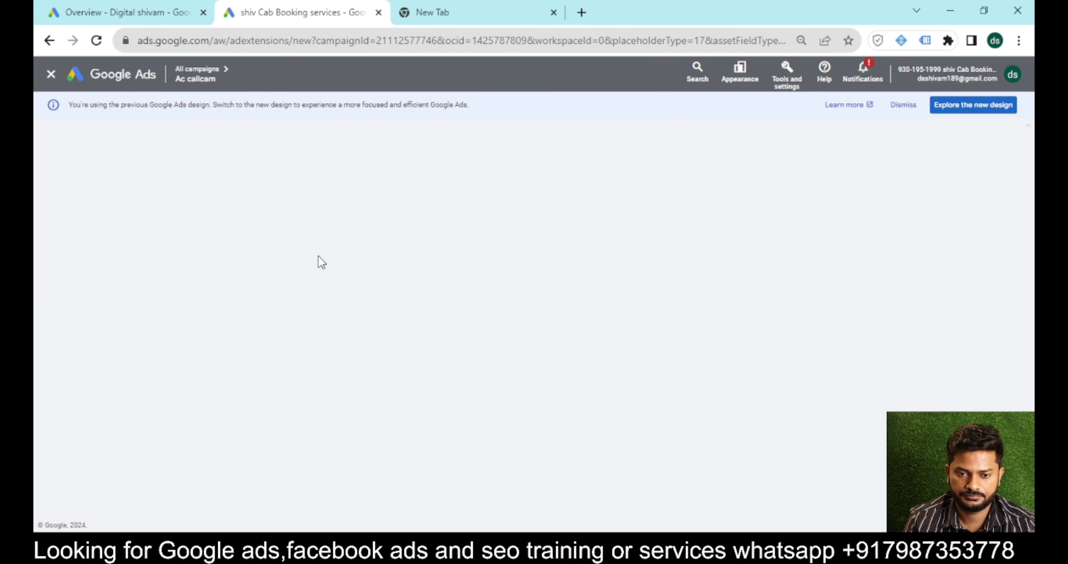
click(291, 257)
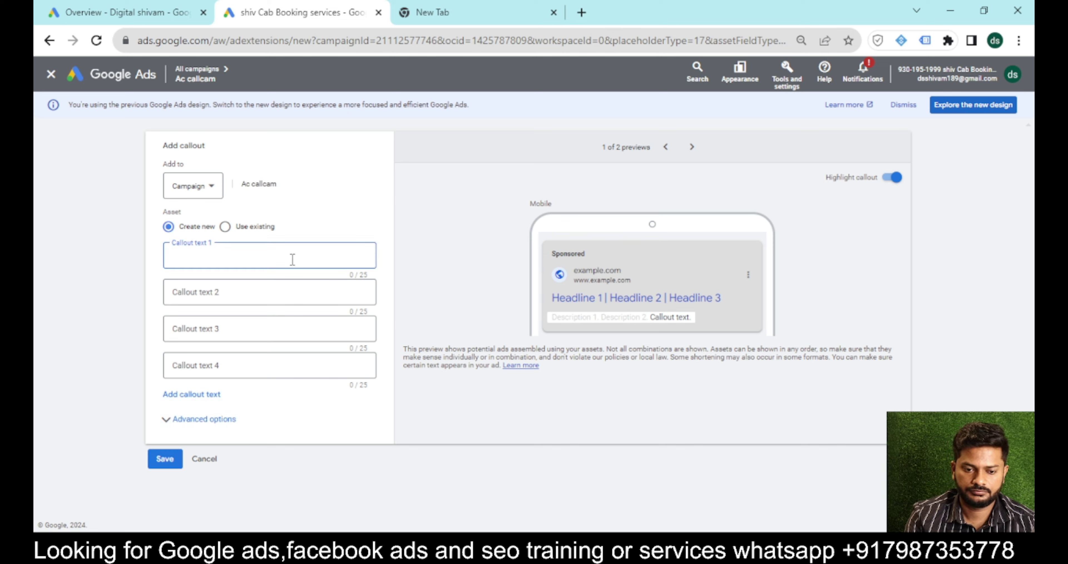
text(Call noe)
key(BackSpace)
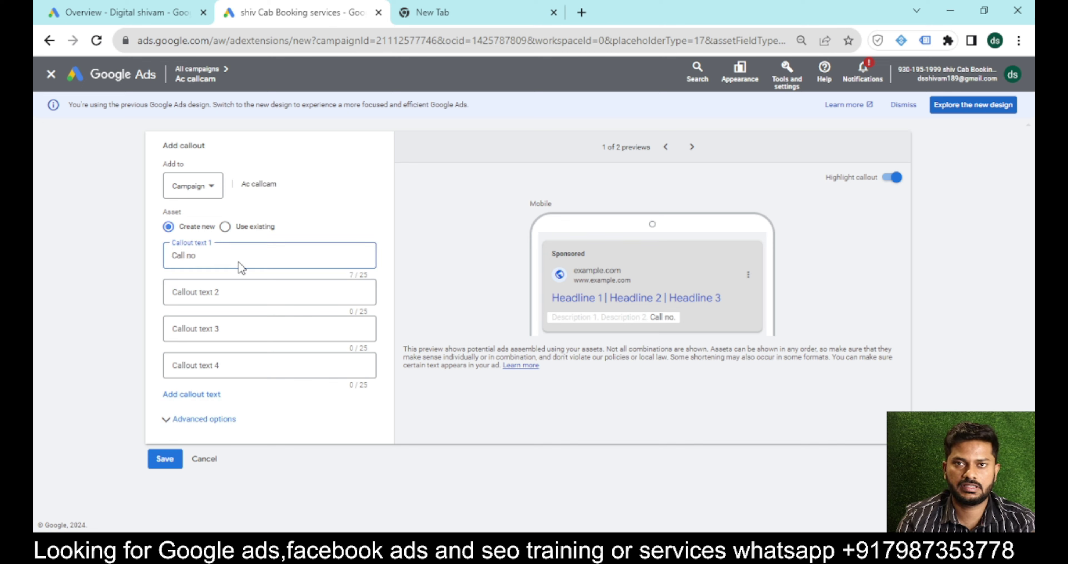
text(w)
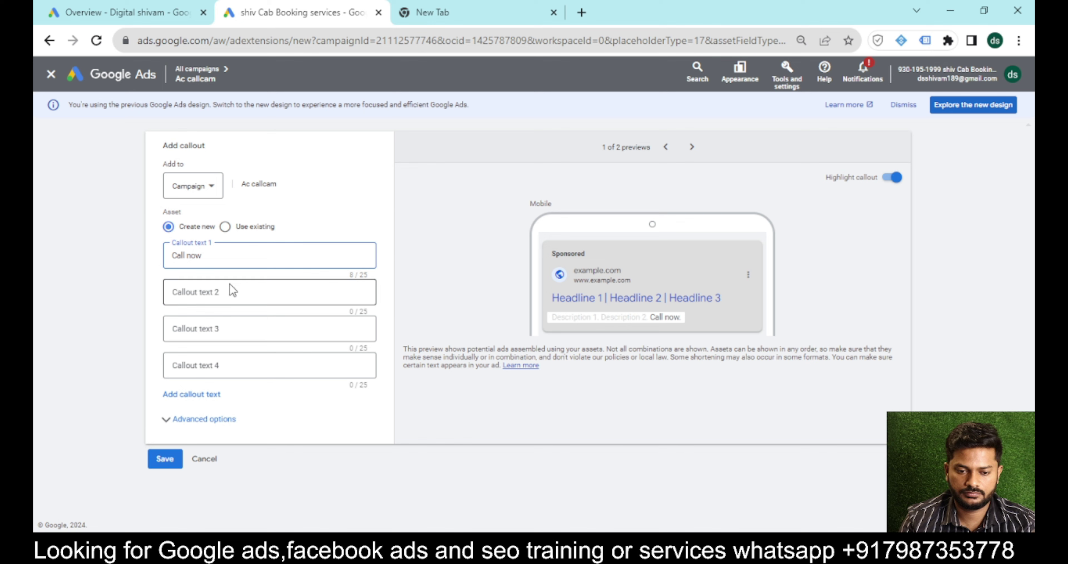
click(229, 287)
text(Ac se)
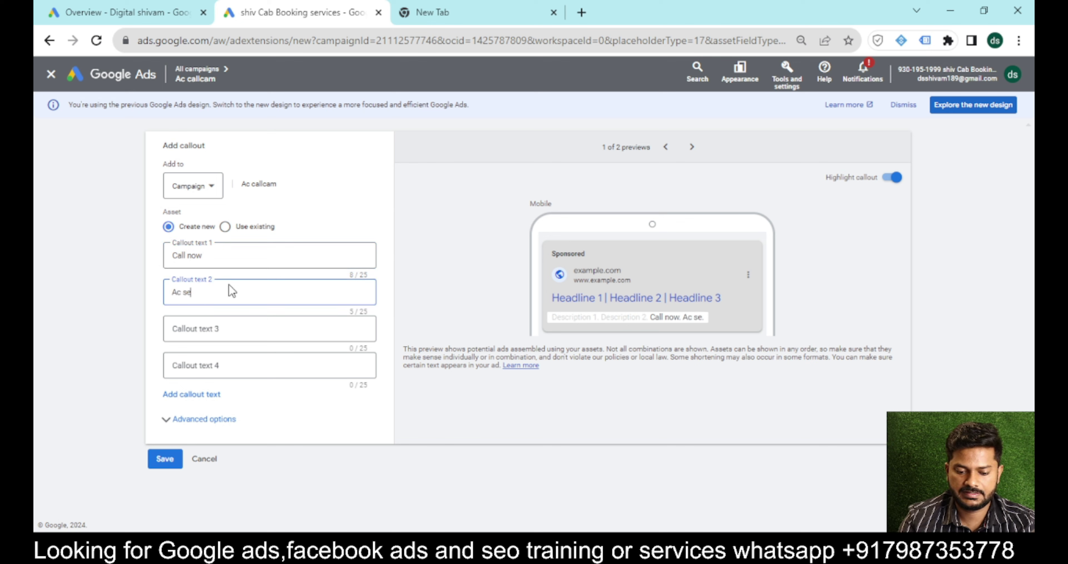
text(rvices)
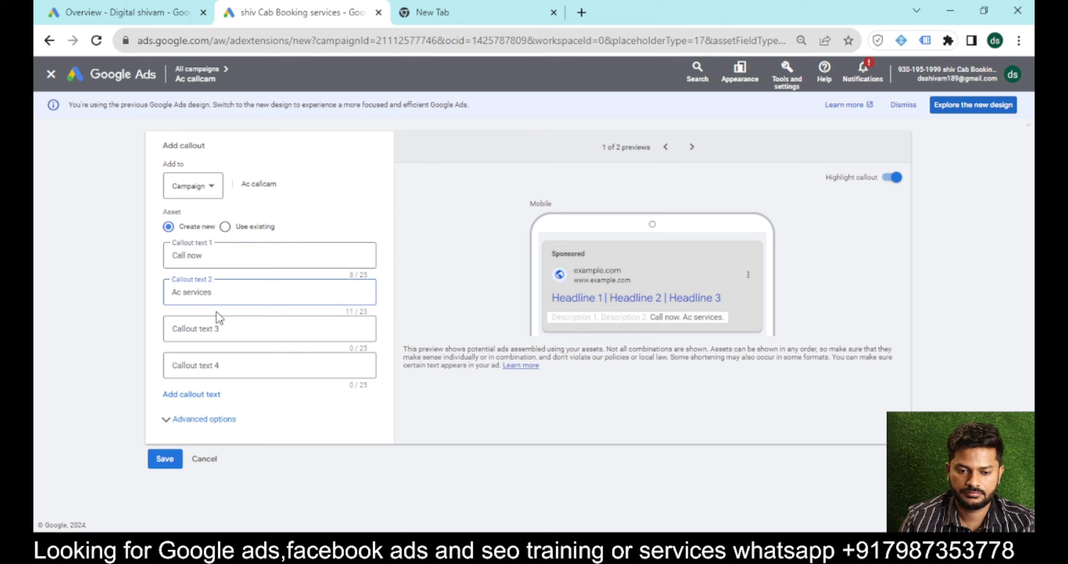
click(211, 332)
text(Ac repair)
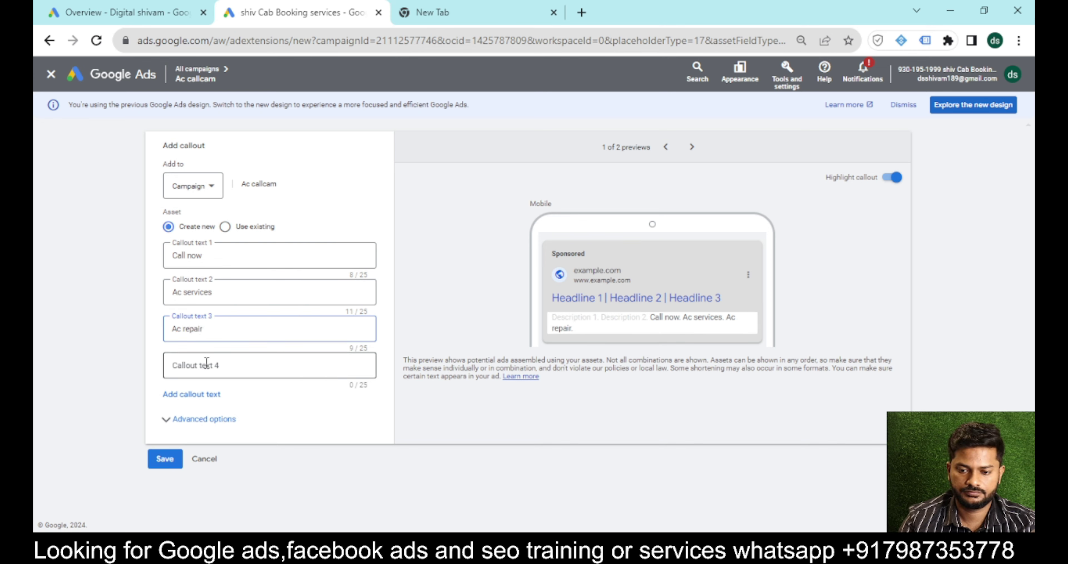
click(174, 466)
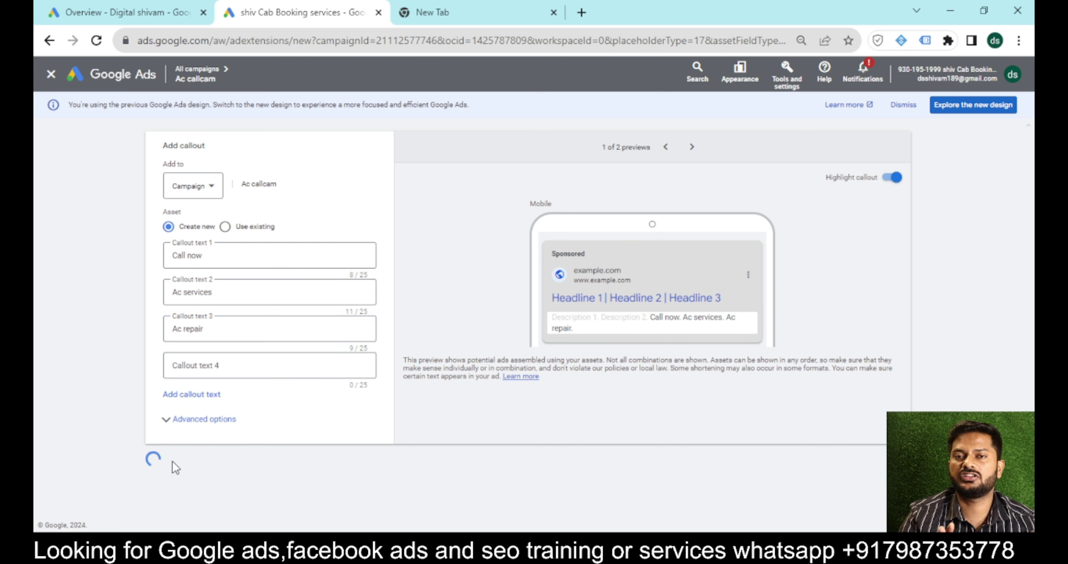